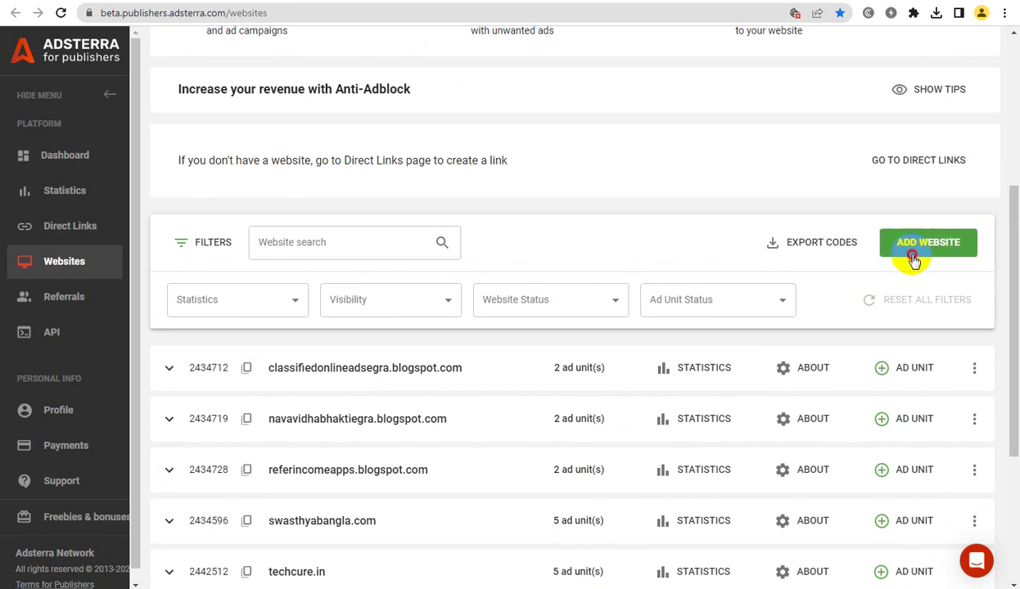
{"action": "left_click", "coordinate": [913, 257]}
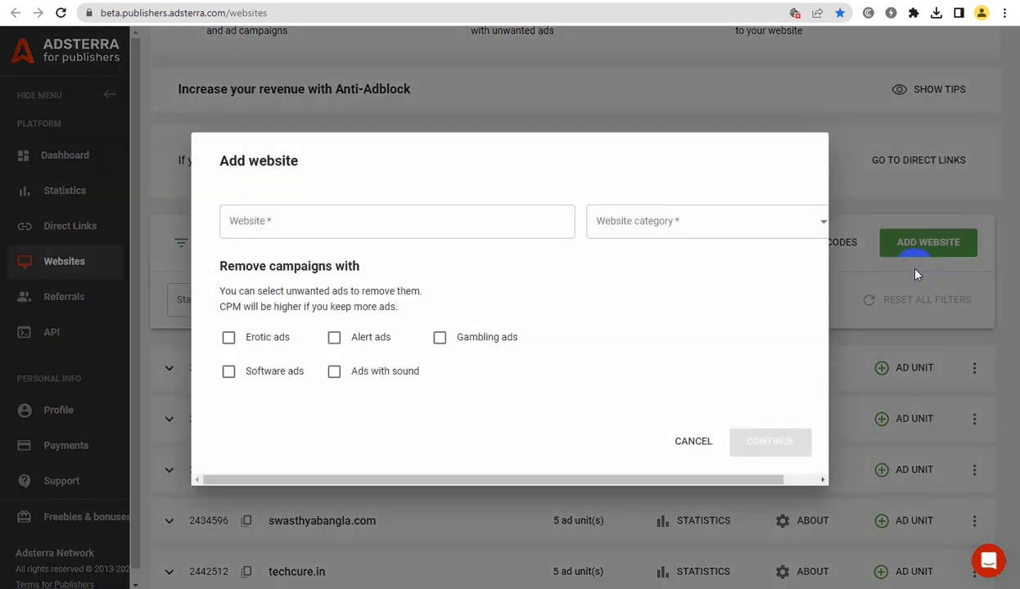
{"action": "left_click", "coordinate": [378, 223]}
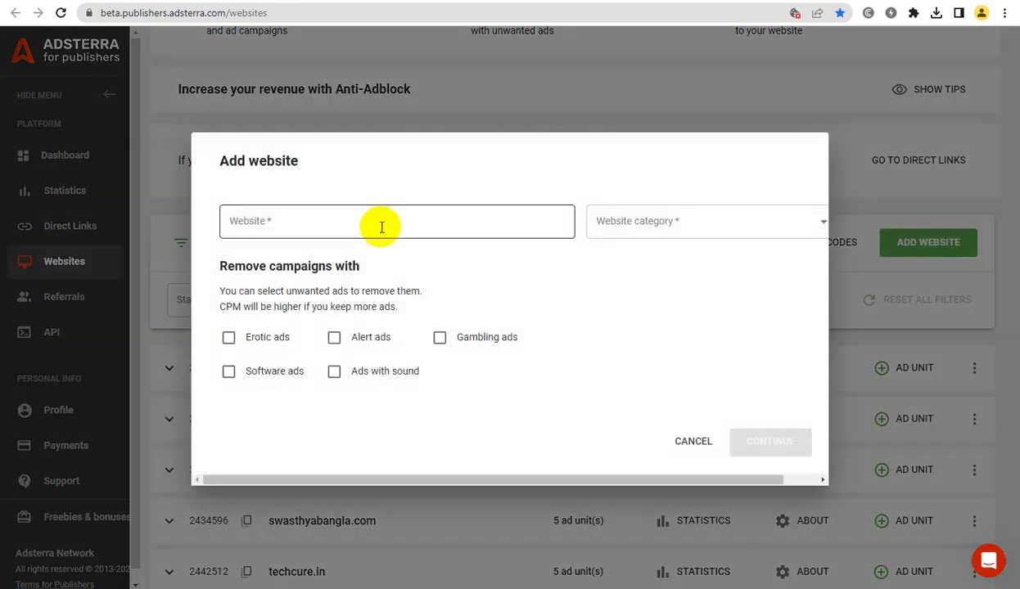
{"action": "type", "text": "https://youtubenewthumbnaildownloader.blogspot.com/"}
{"action": "left_click", "coordinate": [624, 228]}
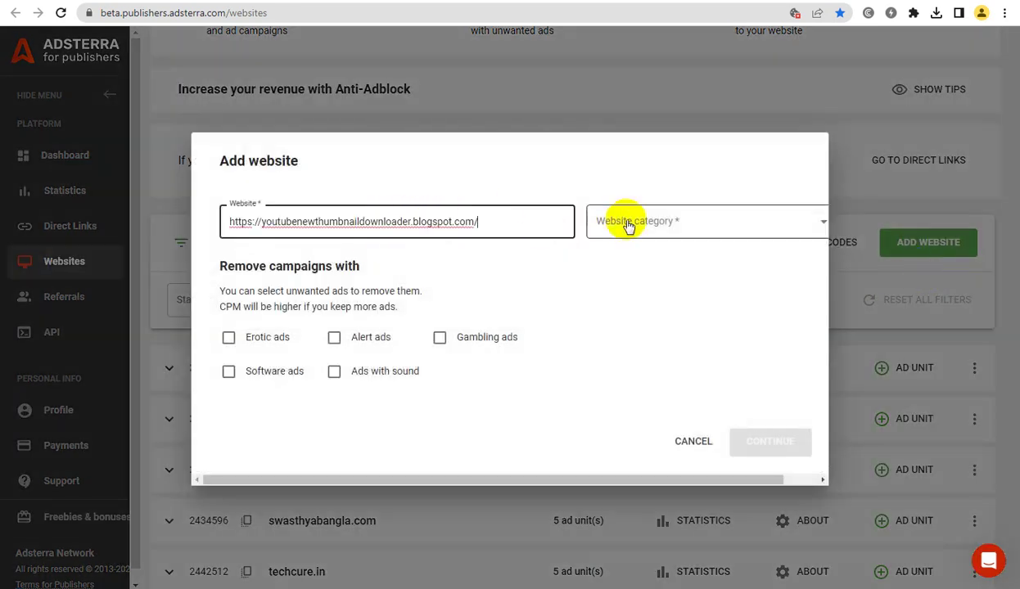
{"action": "left_click", "coordinate": [610, 260]}
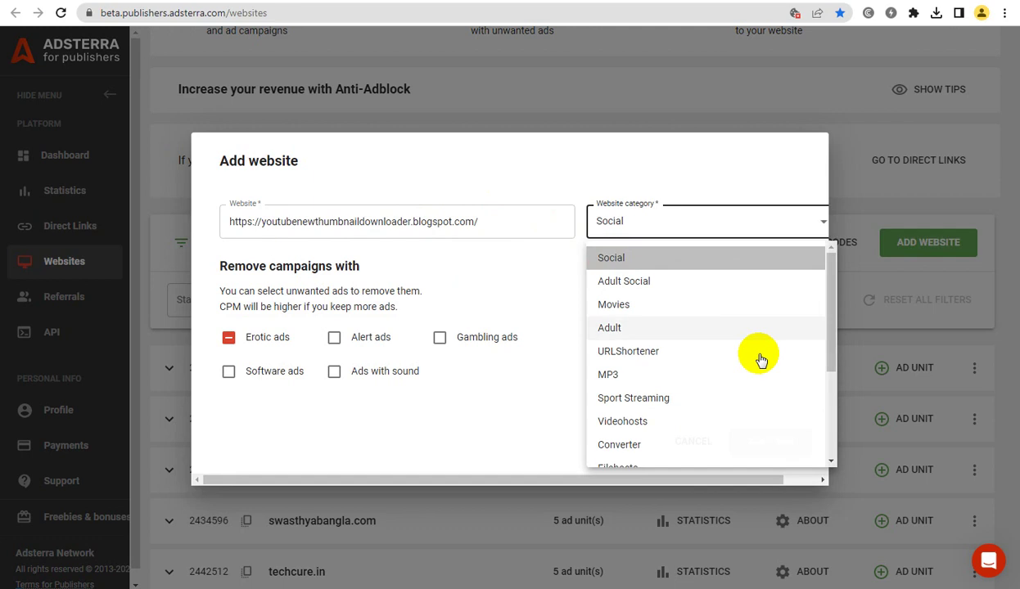
{"action": "left_click", "coordinate": [229, 338]}
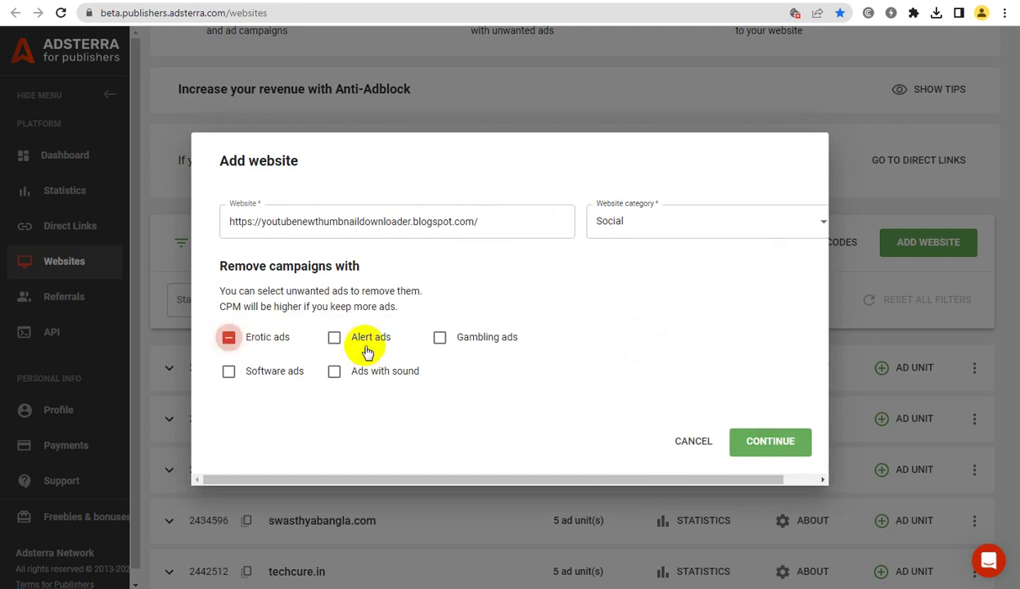
{"action": "left_click", "coordinate": [755, 442]}
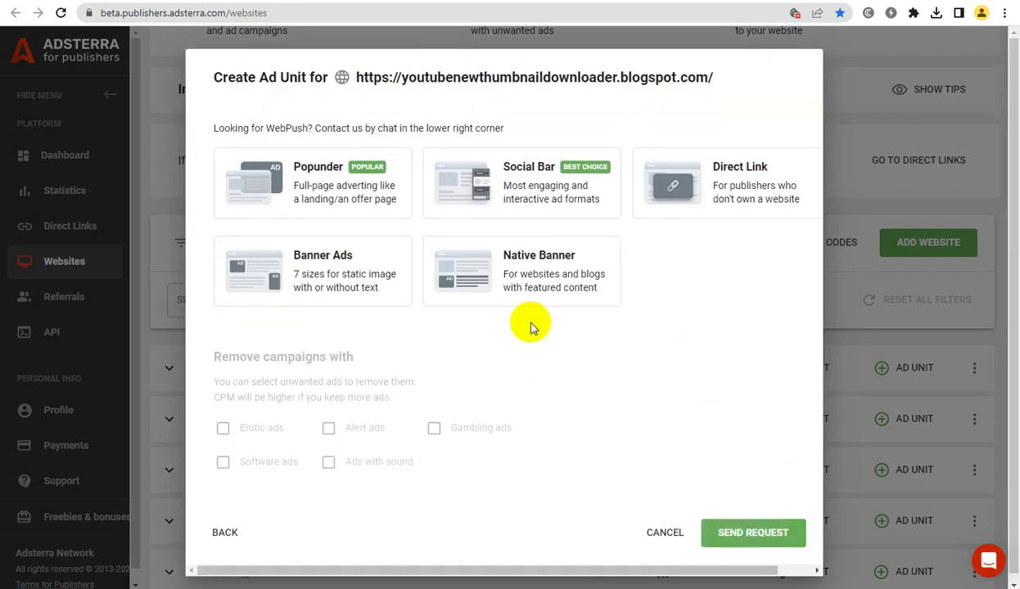
- Request a 728x90 Banner Ads unit for the new website and dismiss the confirmation
{"action": "left_click", "coordinate": [342, 266]}
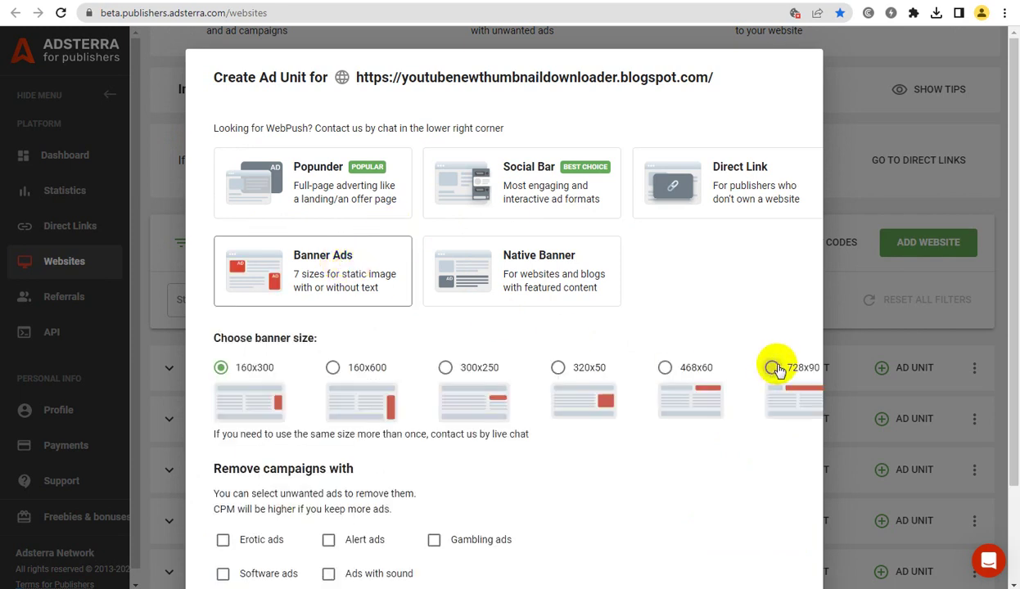
{"action": "left_click", "coordinate": [774, 368]}
{"action": "left_click_drag", "start_coordinate": [1012, 337], "coordinate": [1013, 443]}
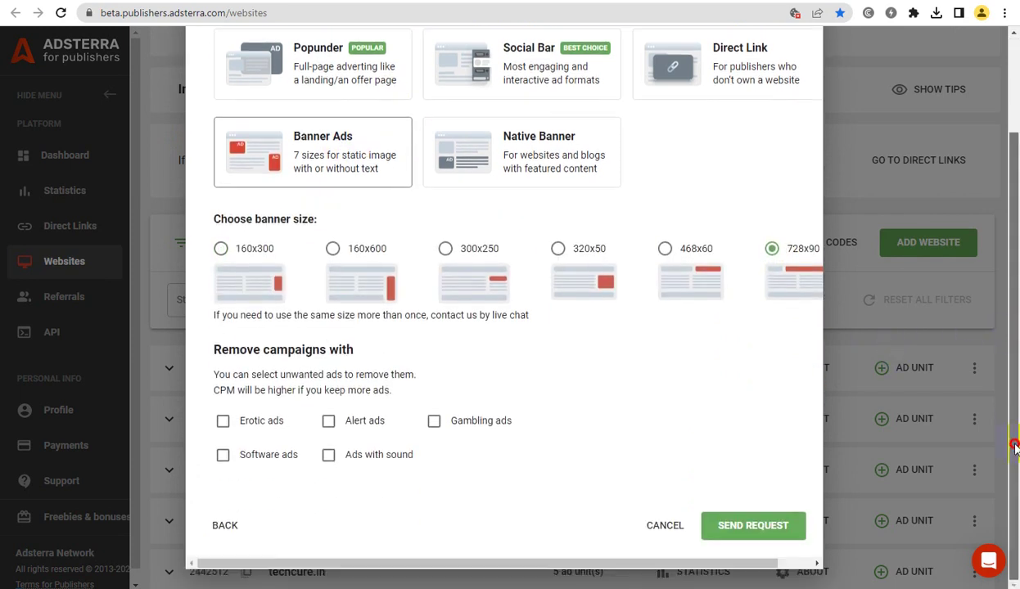
{"action": "left_click", "coordinate": [763, 527]}
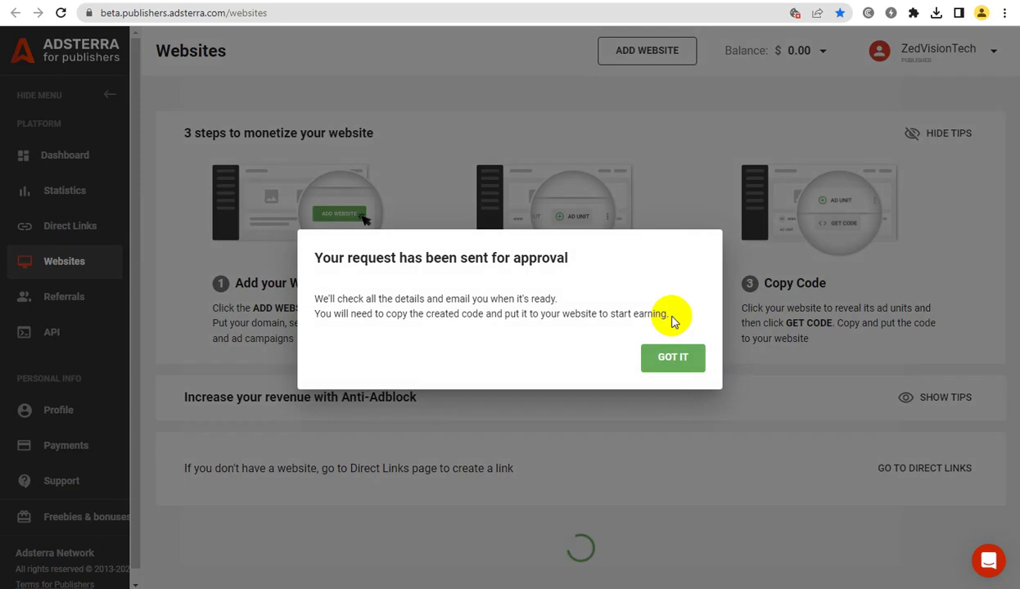
{"action": "left_click", "coordinate": [667, 360]}
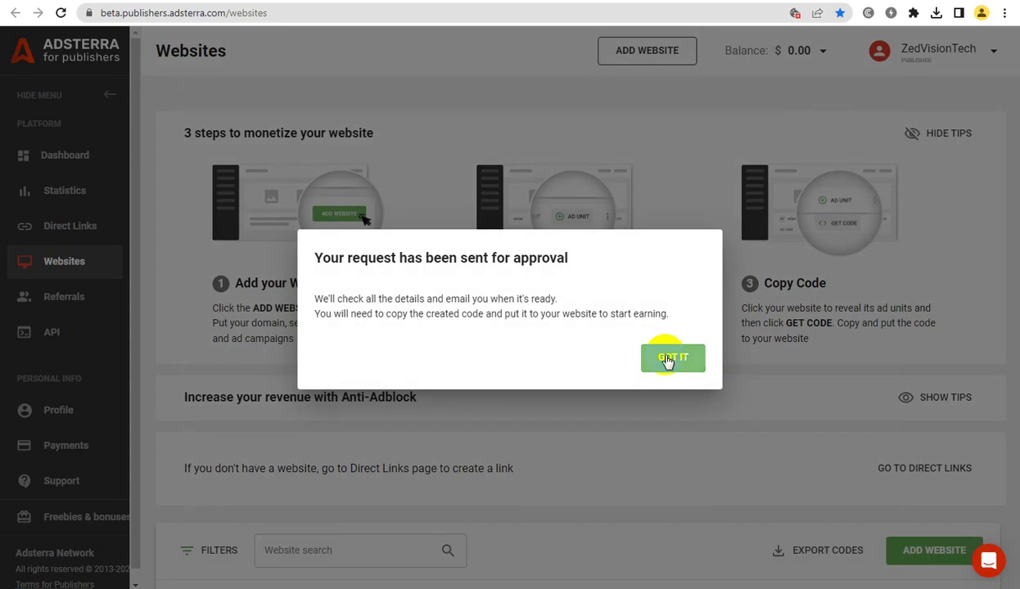
{"action": "left_click", "coordinate": [673, 358]}
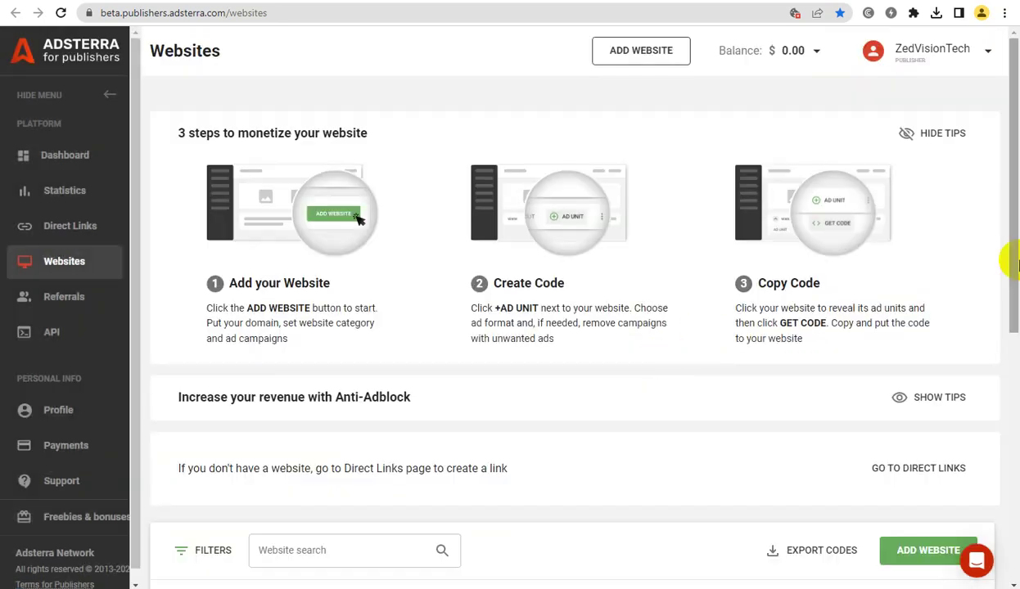
- Check the new website's approval status, reload the website list and expand the ad units of youtubenewthumbnaildownloader.blogspot.com
{"action": "left_click_drag", "start_coordinate": [1012, 193], "coordinate": [1006, 421]}
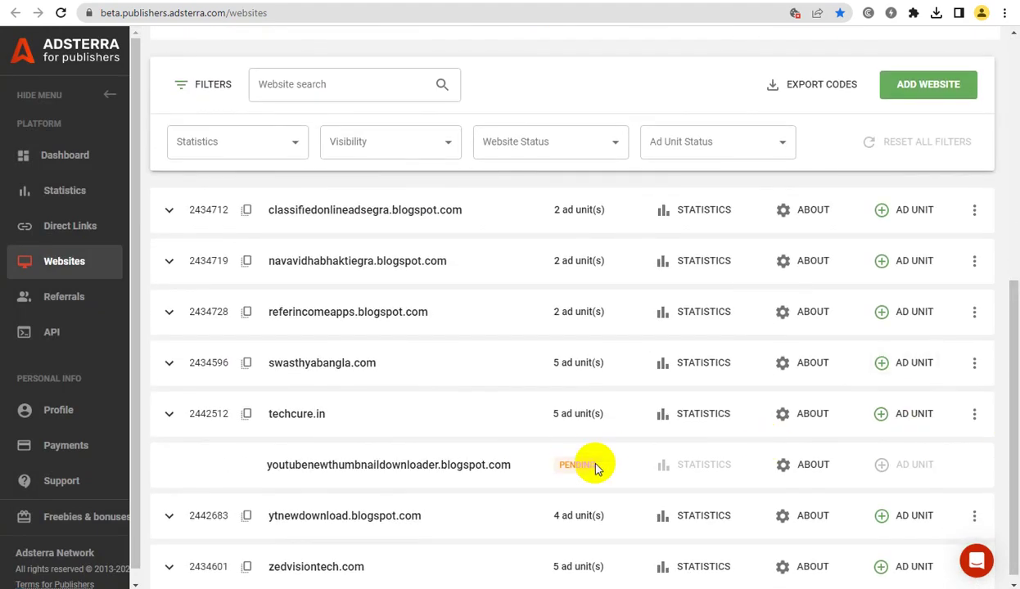
{"action": "left_click", "coordinate": [60, 12]}
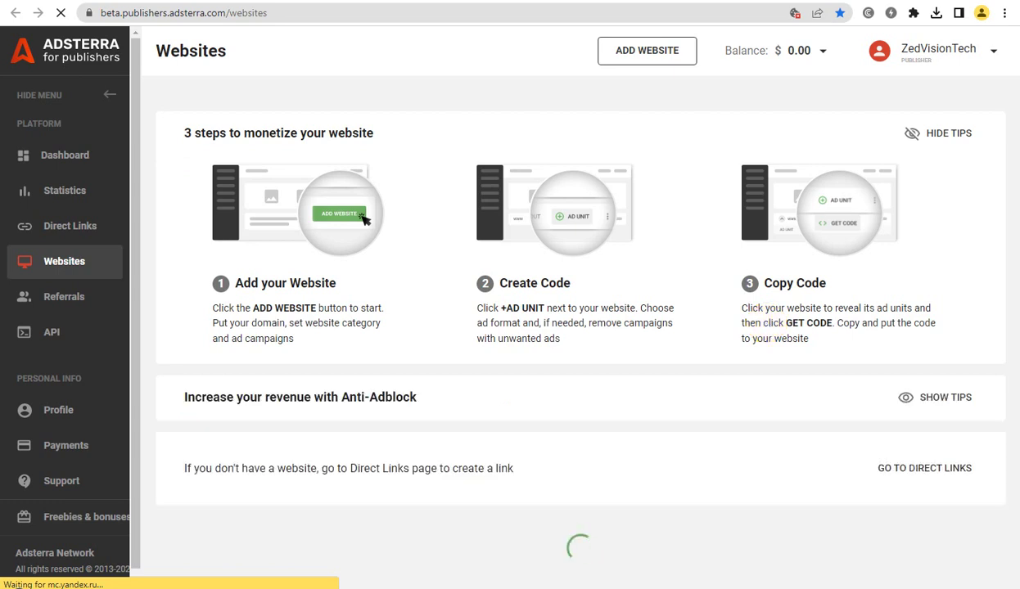
{"action": "left_click_drag", "start_coordinate": [1012, 288], "coordinate": [1013, 524]}
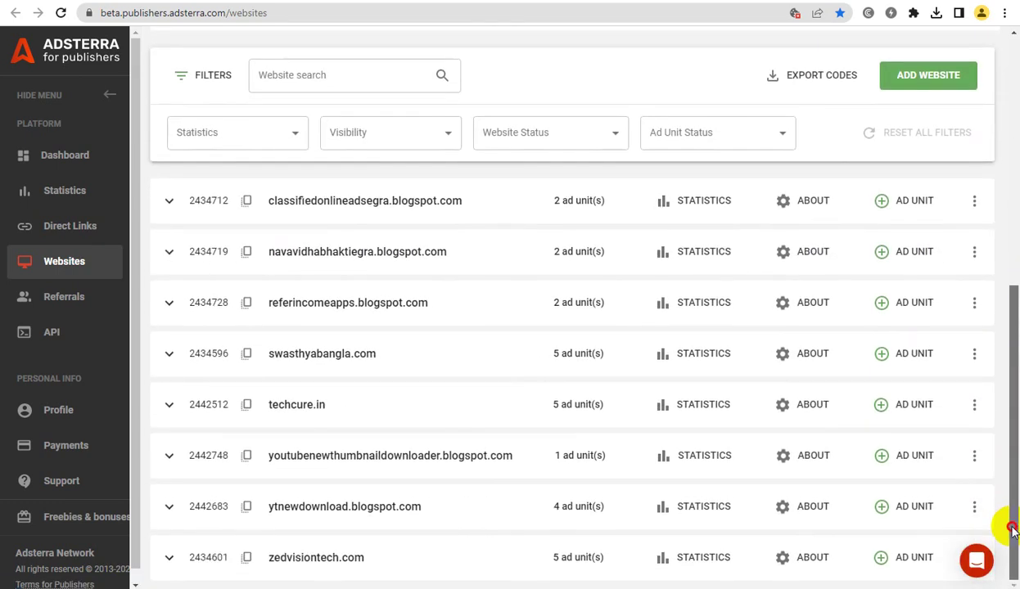
{"action": "left_click", "coordinate": [600, 458]}
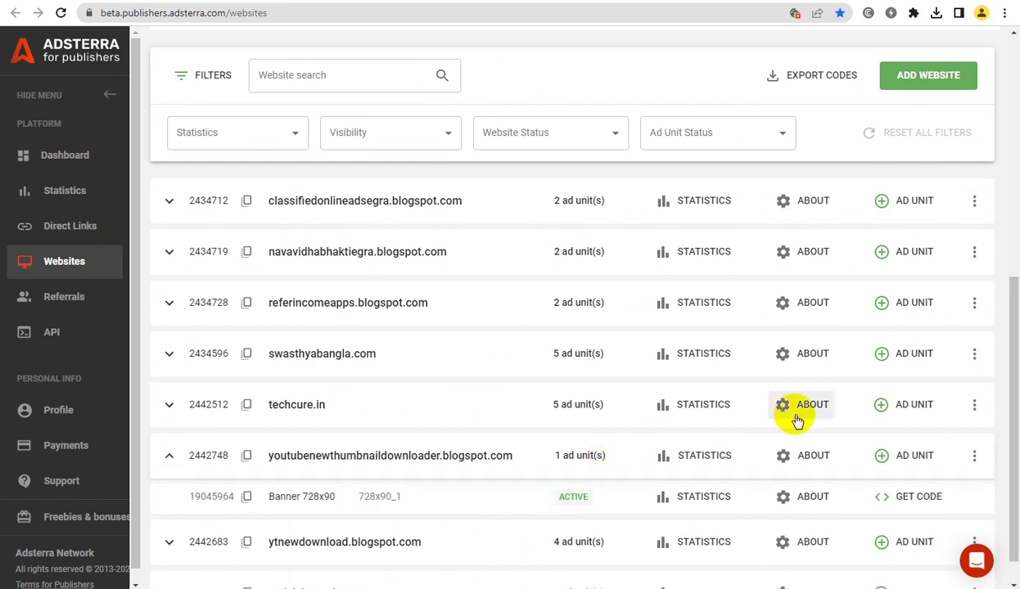
- Request an additional Direct Link ad unit for youtubenewthumbnaildownloader.blogspot.com and dismiss the confirmation
{"action": "left_click", "coordinate": [903, 457]}
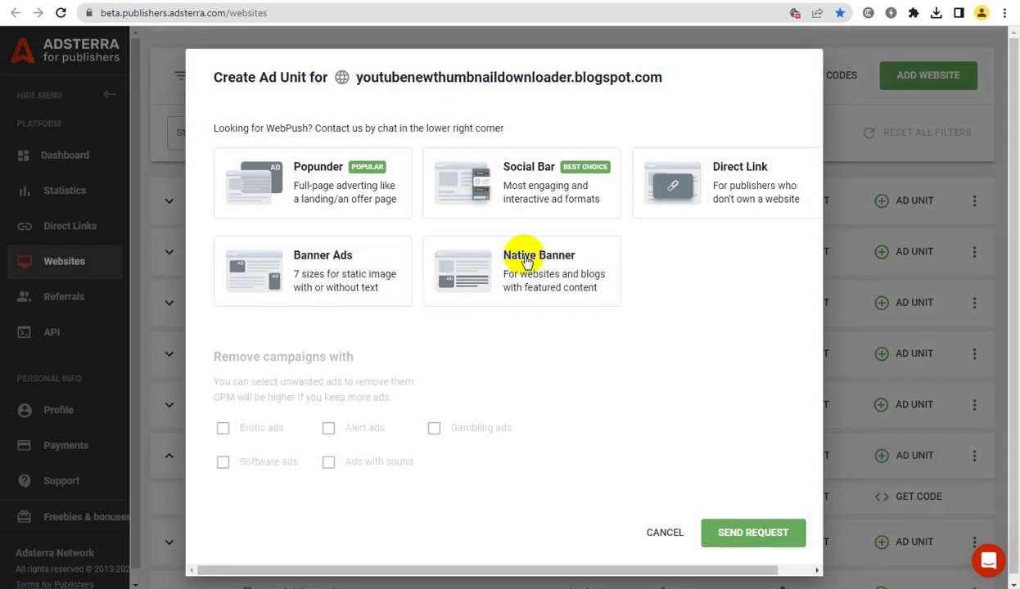
{"action": "left_click", "coordinate": [692, 184]}
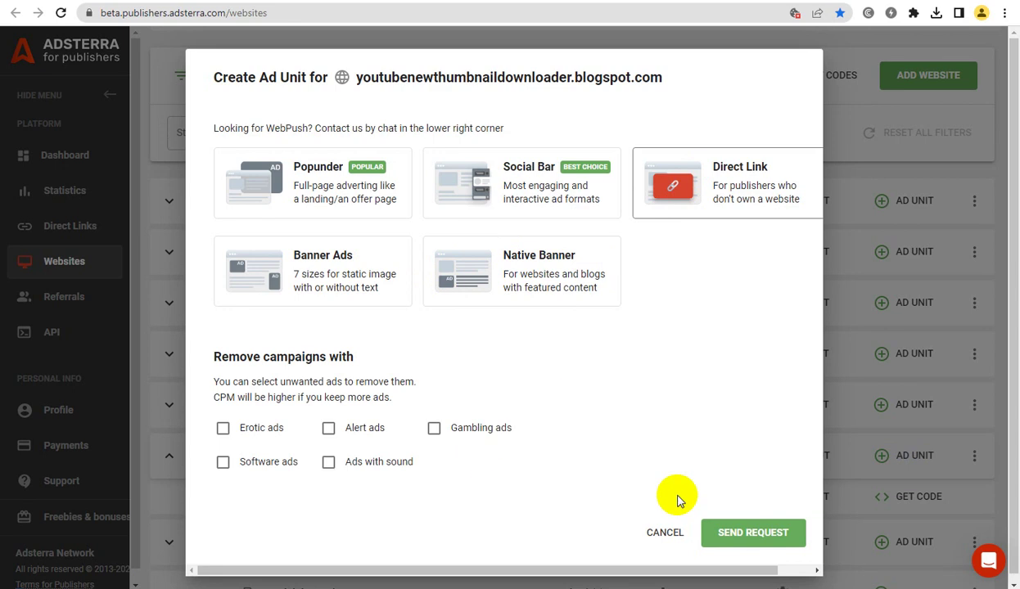
{"action": "left_click", "coordinate": [751, 535]}
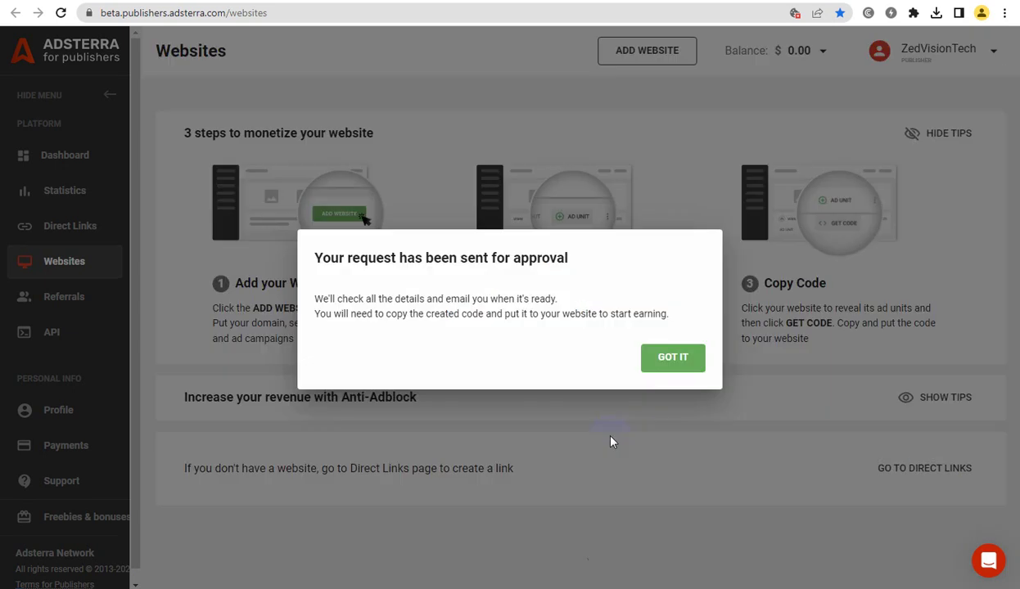
{"action": "left_click", "coordinate": [684, 357]}
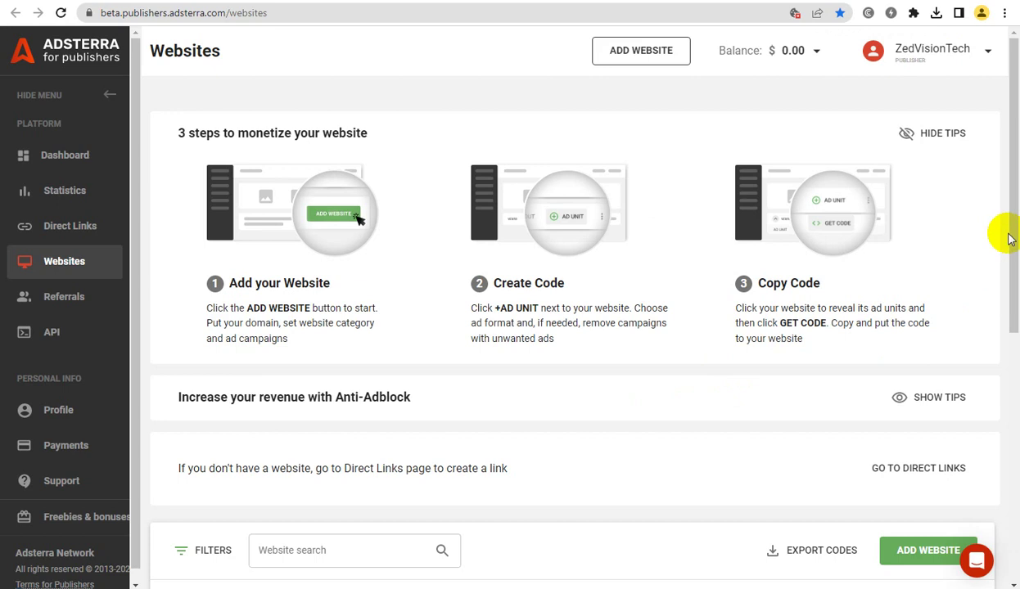
- Copy the ad code of the Banner 728x90 unit under youtubenewthumbnaildownloader.blogspot.com
{"action": "left_click_drag", "start_coordinate": [1013, 249], "coordinate": [1010, 483]}
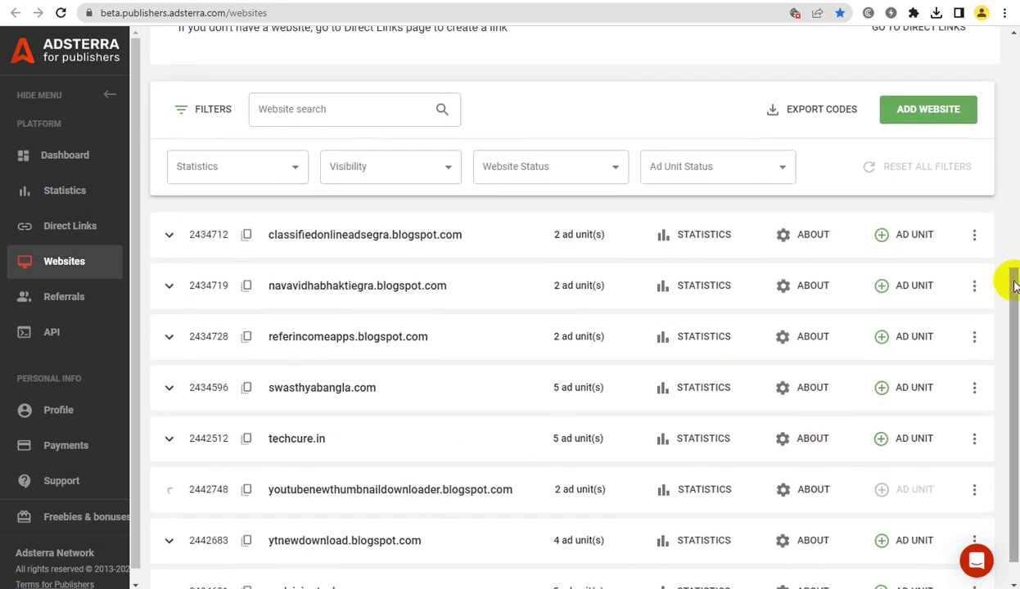
{"action": "left_click_drag", "start_coordinate": [1014, 282], "coordinate": [1008, 336]}
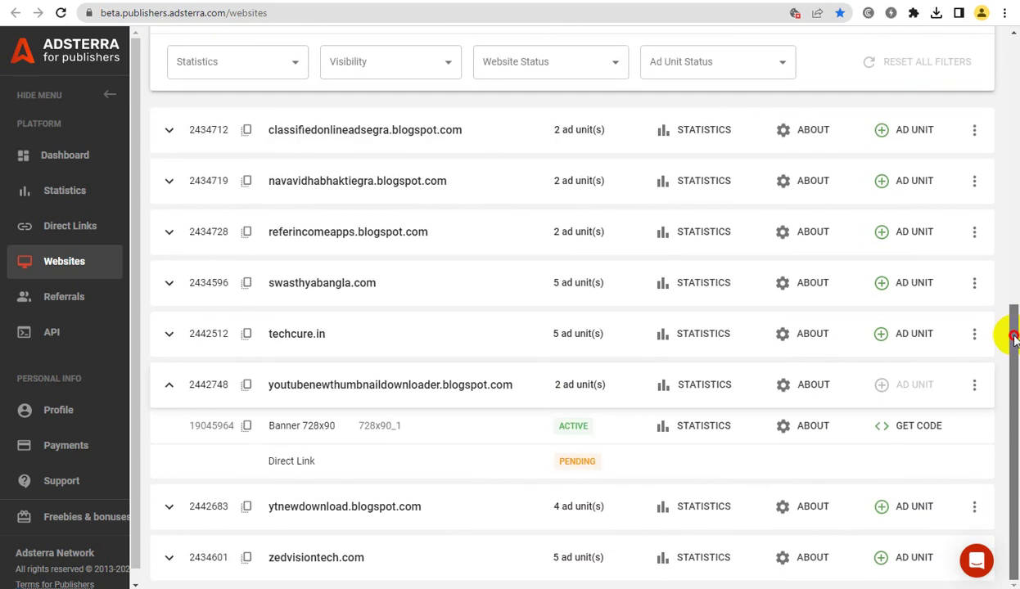
{"action": "left_click", "coordinate": [892, 428]}
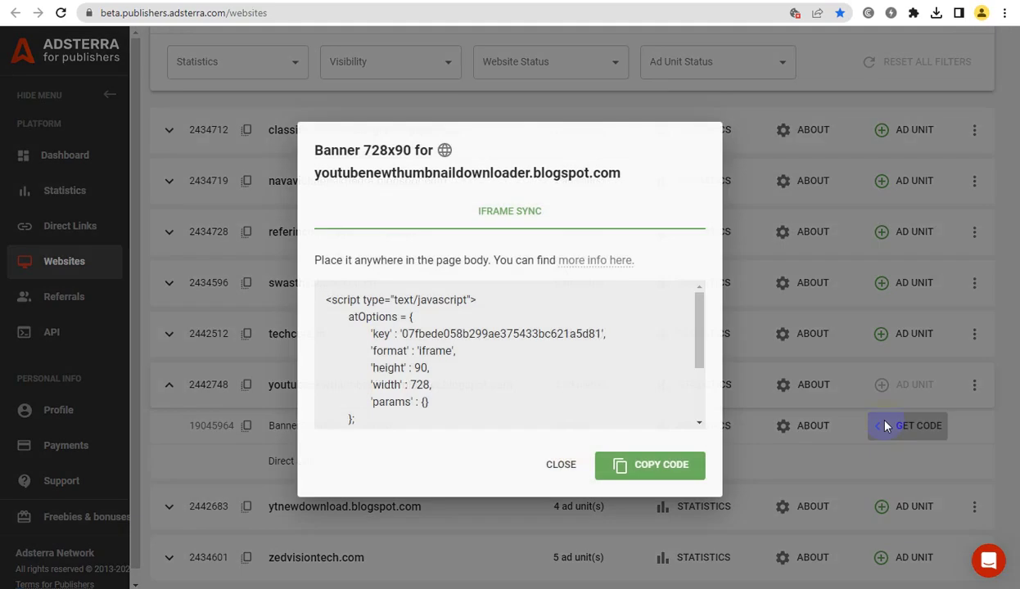
{"action": "left_click", "coordinate": [668, 468]}
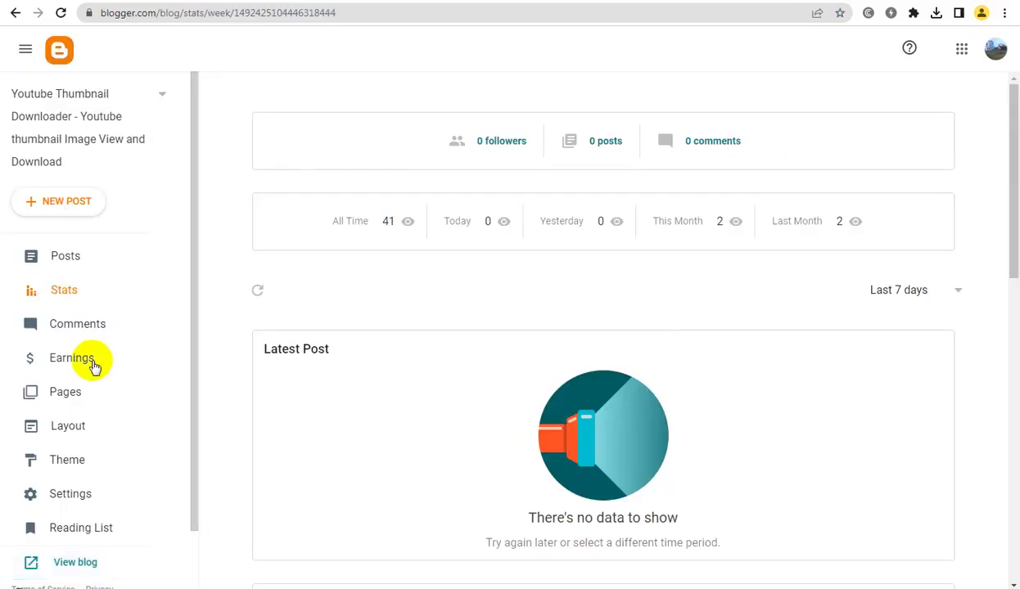
- In Blogger, open the blog's layout and clear the title of the "Banner Ads and Auto Ads" HTML/JavaScript gadget
{"action": "left_click", "coordinate": [80, 426]}
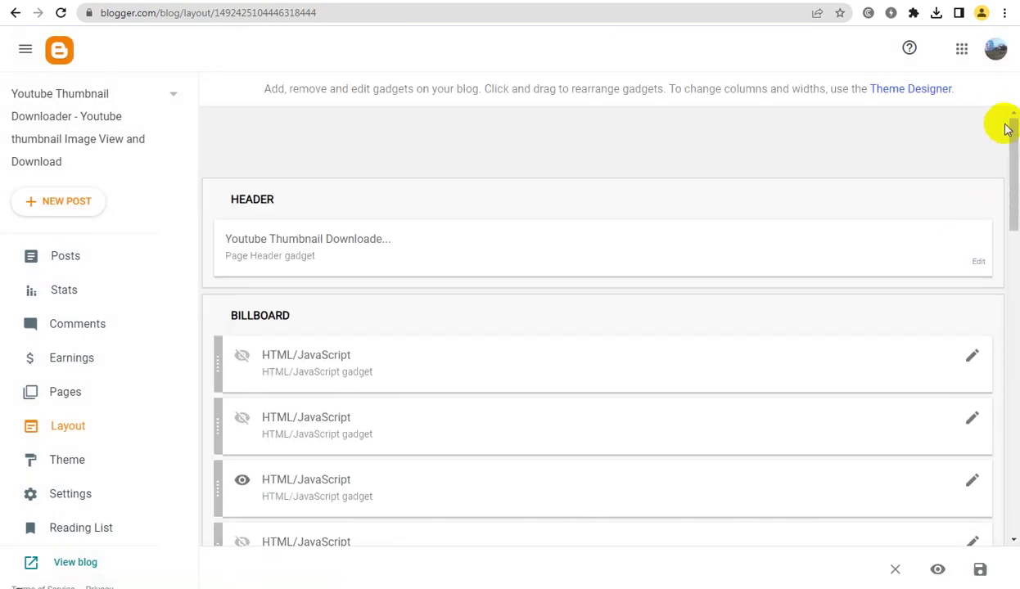
{"action": "left_click_drag", "start_coordinate": [1008, 152], "coordinate": [1001, 247]}
{"action": "left_click", "coordinate": [976, 350]}
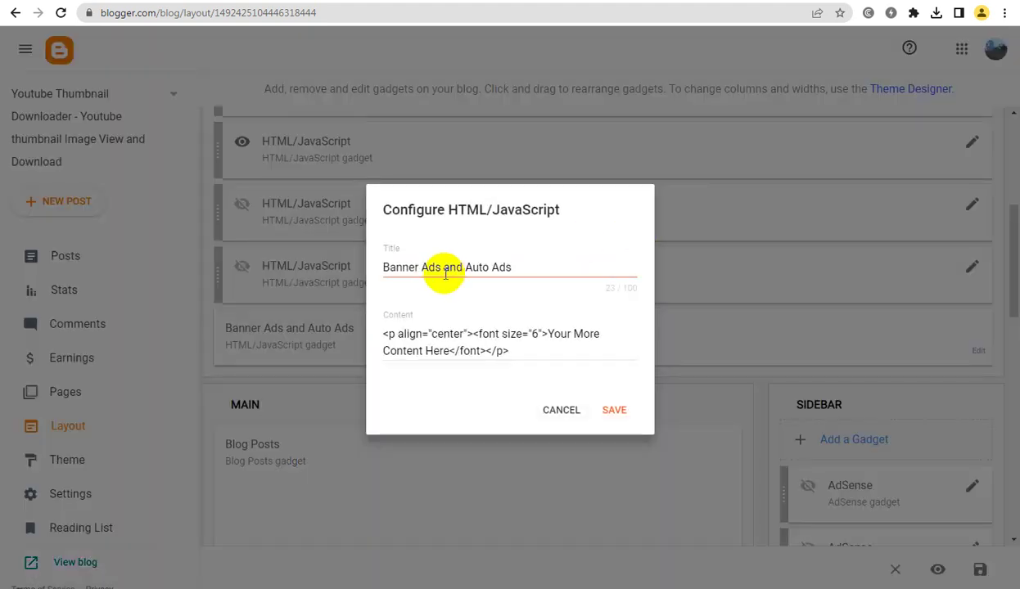
{"action": "triple_click", "coordinate": [447, 270]}
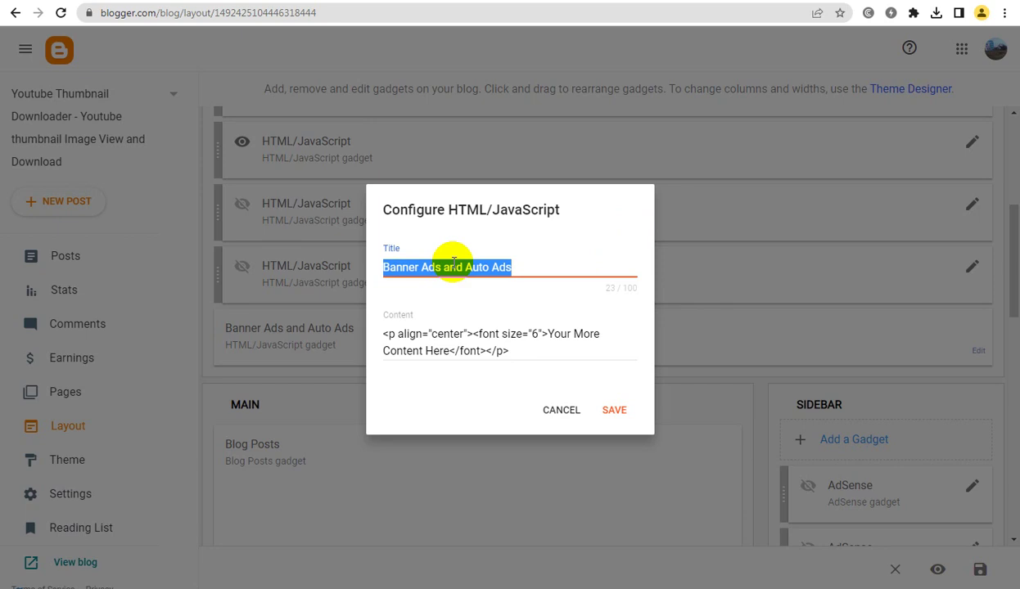
{"action": "key", "text": "BackSpace"}
- Replace the gadget's content with the copied 728x90 banner code, then save the gadget and the layout
{"action": "left_click", "coordinate": [449, 328]}
{"action": "key", "text": "ctrl+a"}
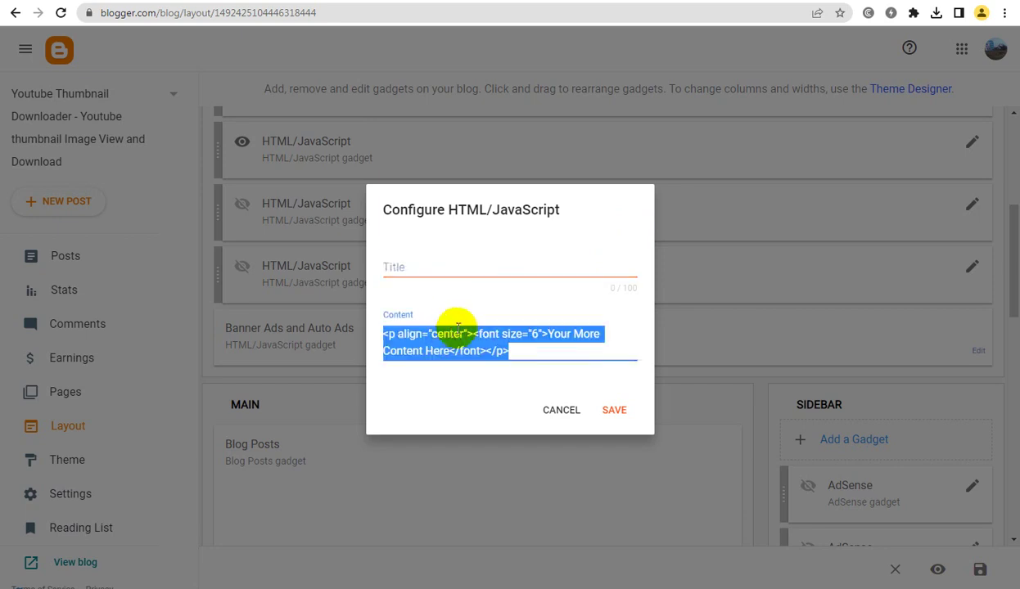
{"action": "key", "text": "ctrl+v"}
{"action": "left_click", "coordinate": [618, 496]}
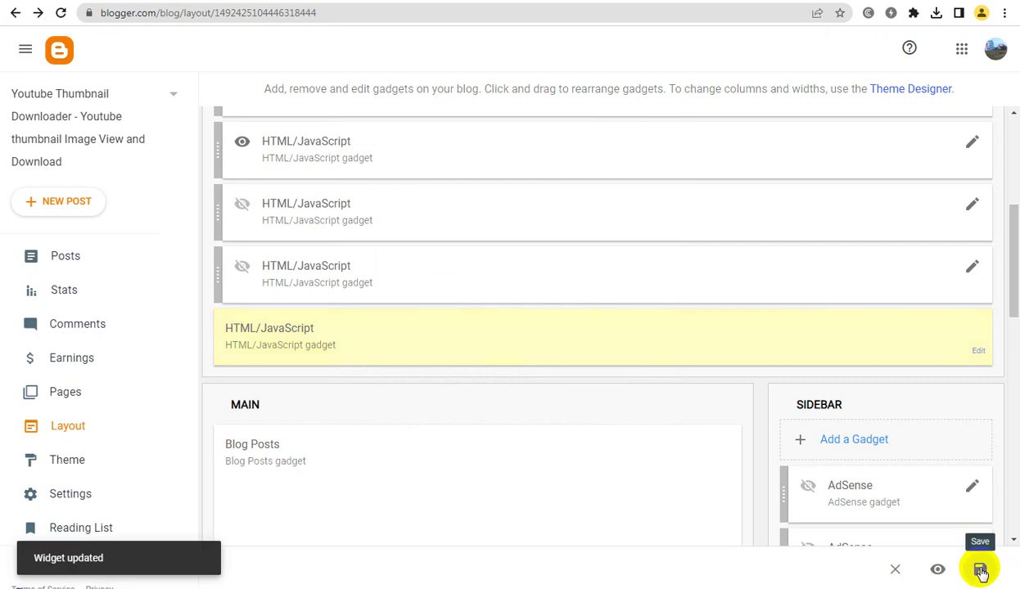
{"action": "left_click", "coordinate": [980, 570]}
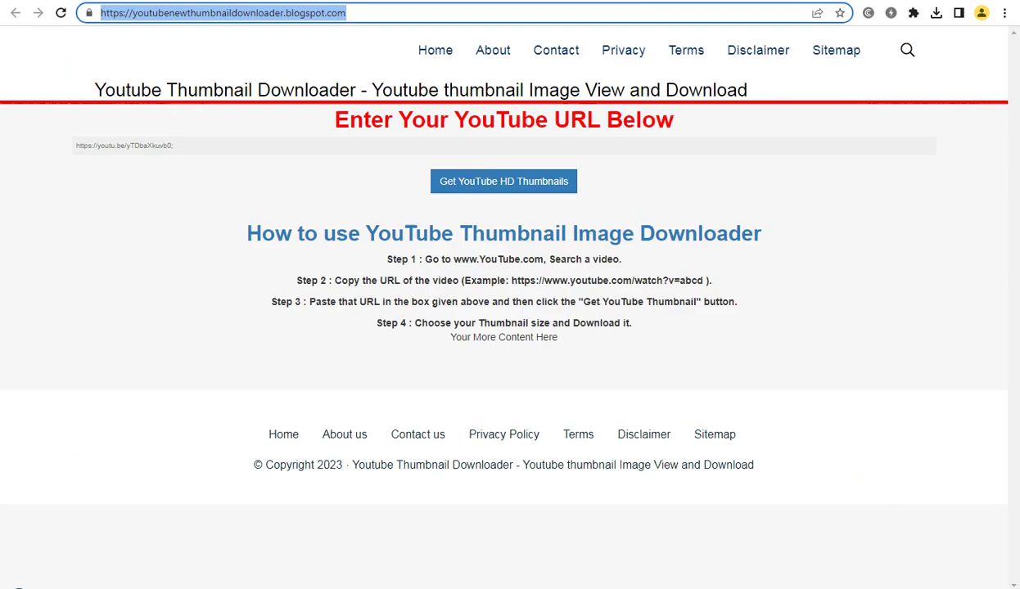
- Reload the live blog, then review the banner code in the last Billboard HTML/JavaScript gadget and close it without changes
{"action": "left_click", "coordinate": [60, 13]}
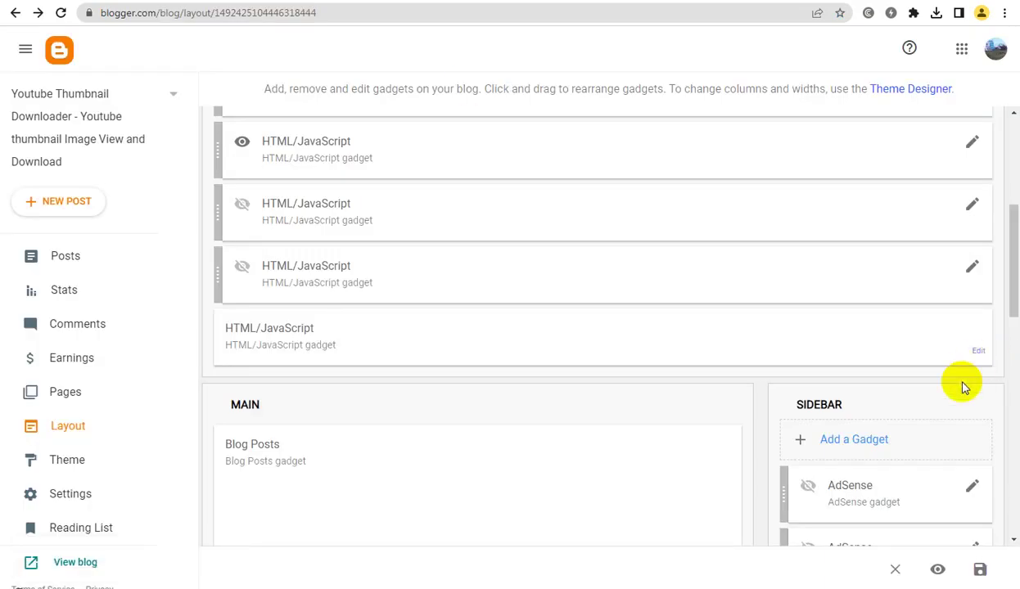
{"action": "scroll", "coordinate": [1007, 269], "scroll_direction": "down", "scroll_amount": 1}
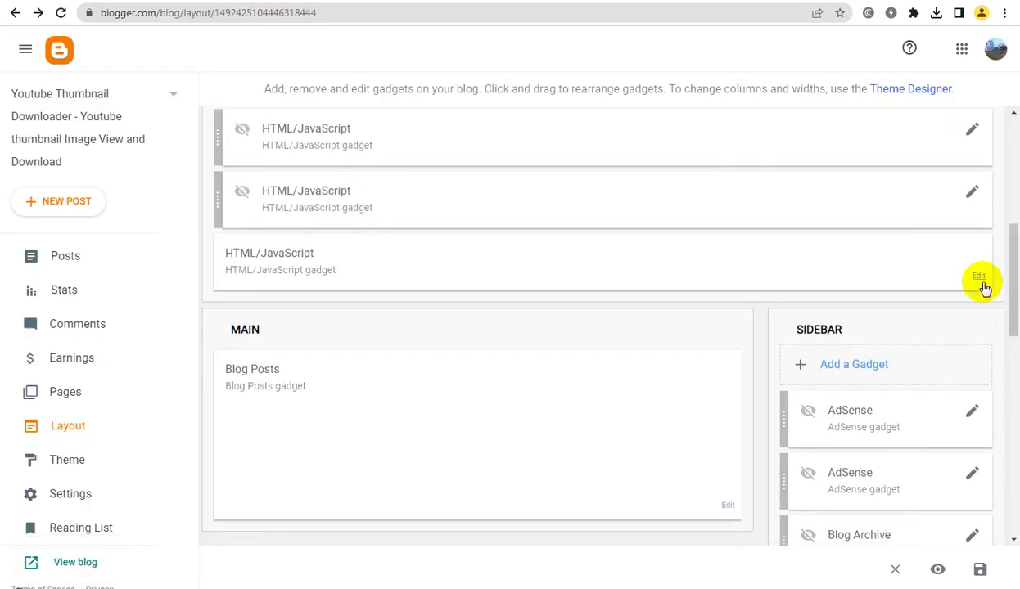
{"action": "left_click", "coordinate": [979, 278]}
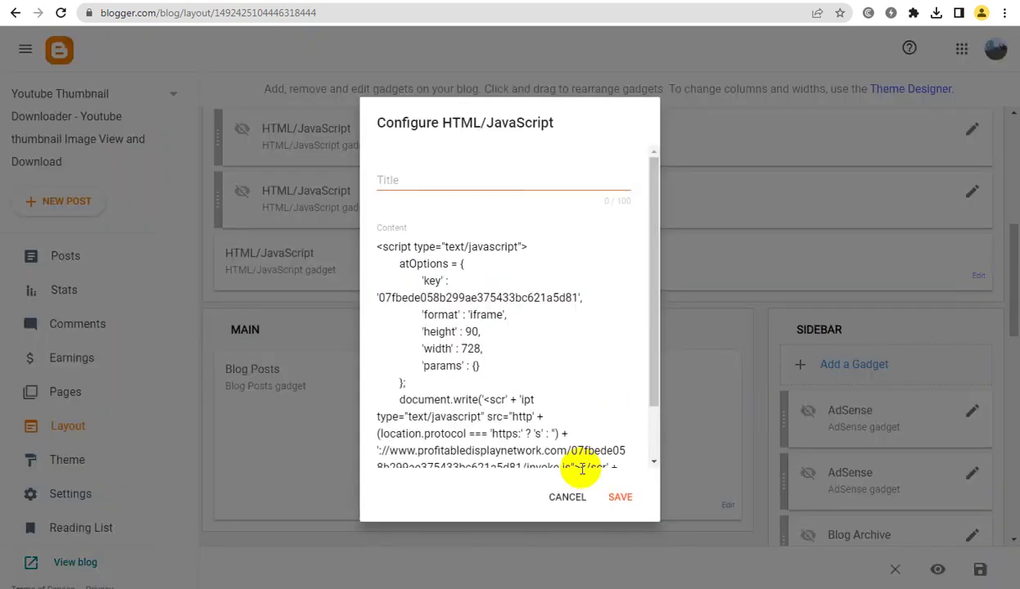
{"action": "left_click", "coordinate": [557, 496]}
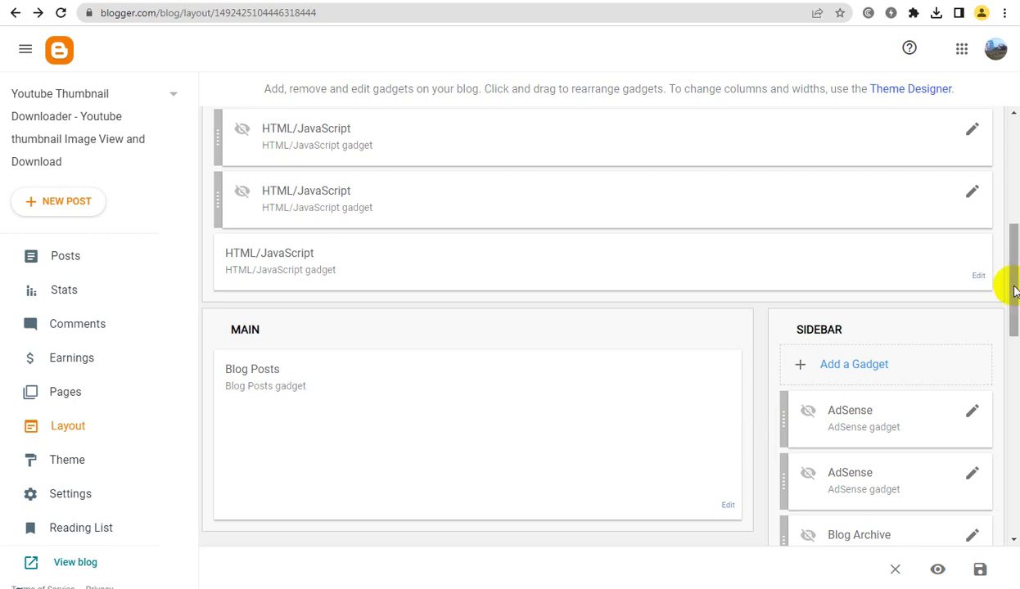
- Add an HTML/JavaScript gadget to the layout's Footer section with the copied 728x90 banner code as content, and save the gadget
{"action": "left_click_drag", "start_coordinate": [1006, 285], "coordinate": [1008, 505]}
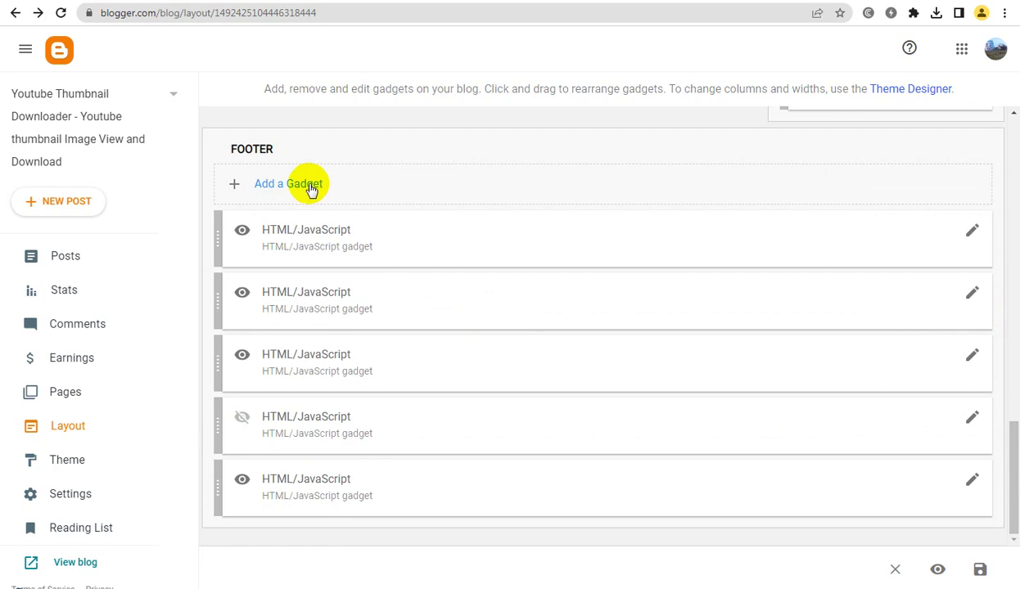
{"action": "left_click", "coordinate": [308, 185]}
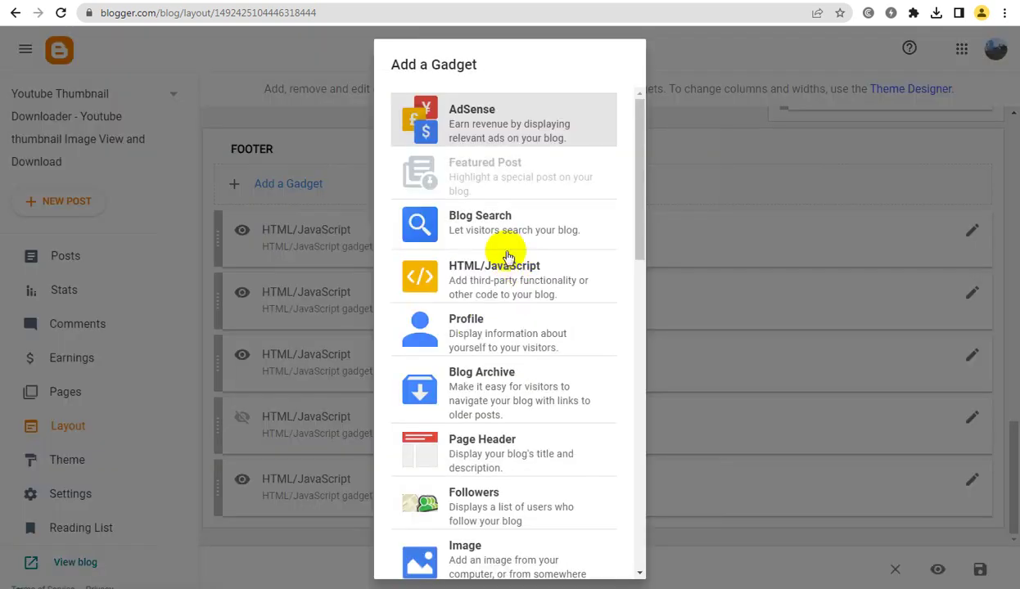
{"action": "left_click", "coordinate": [503, 272]}
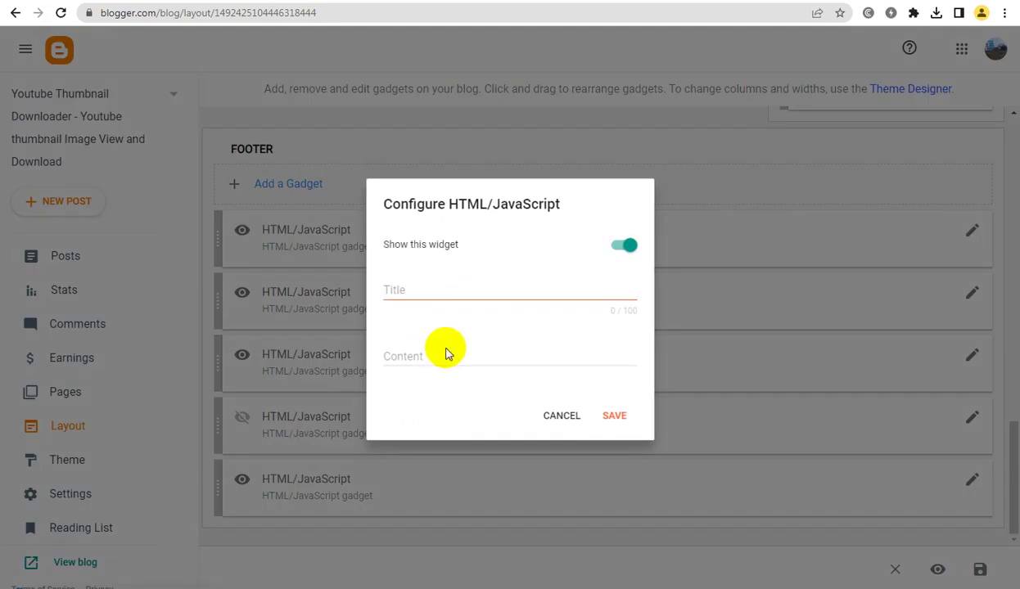
{"action": "left_click", "coordinate": [442, 352]}
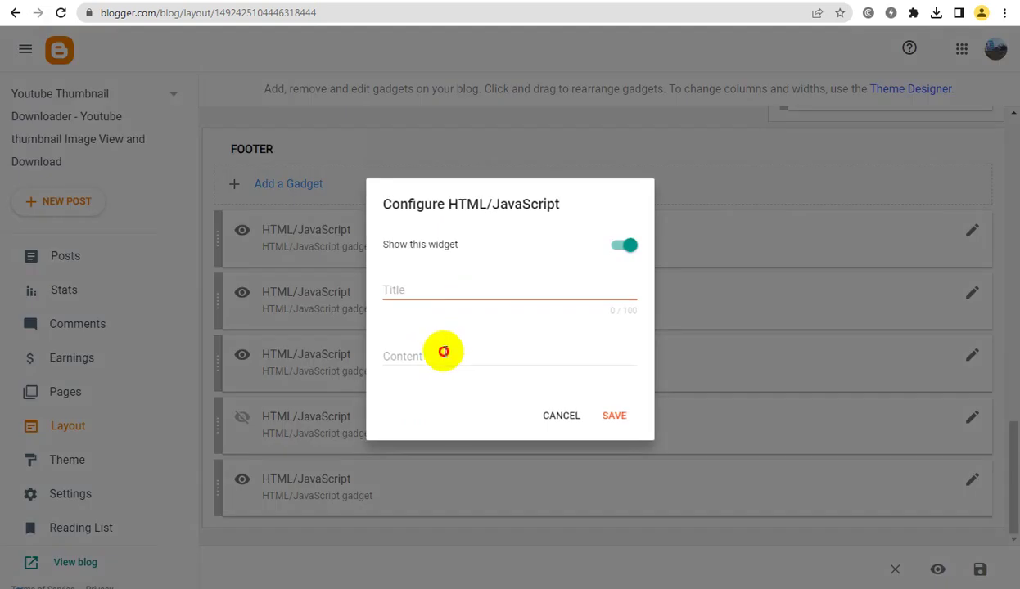
{"action": "key", "text": "ctrl+v"}
{"action": "left_click", "coordinate": [620, 496]}
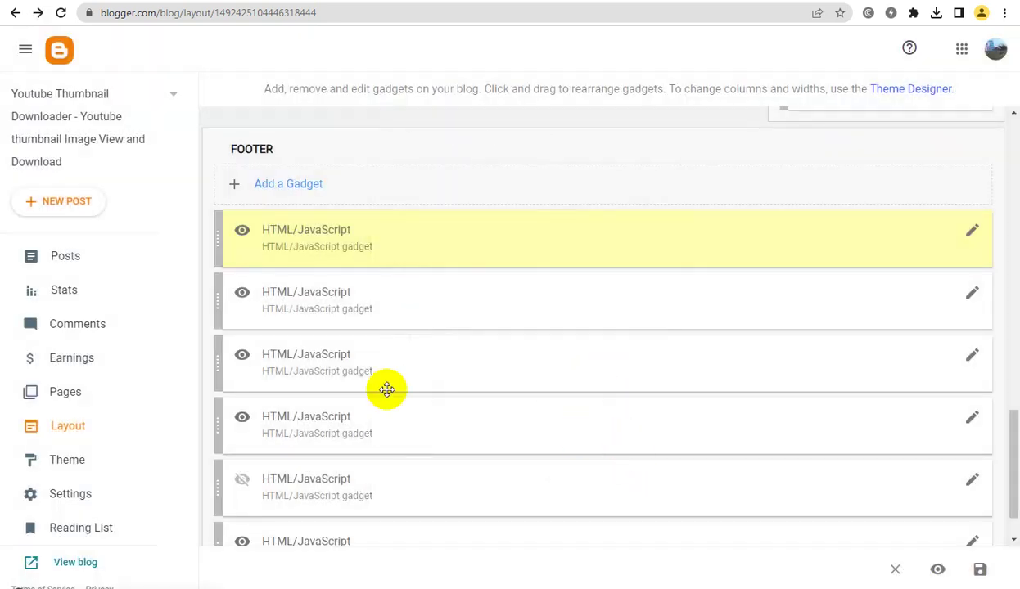
- Switch to Adsterra, close the 728x90 banner code window and reload the Websites page
{"action": "left_click", "coordinate": [135, 1]}
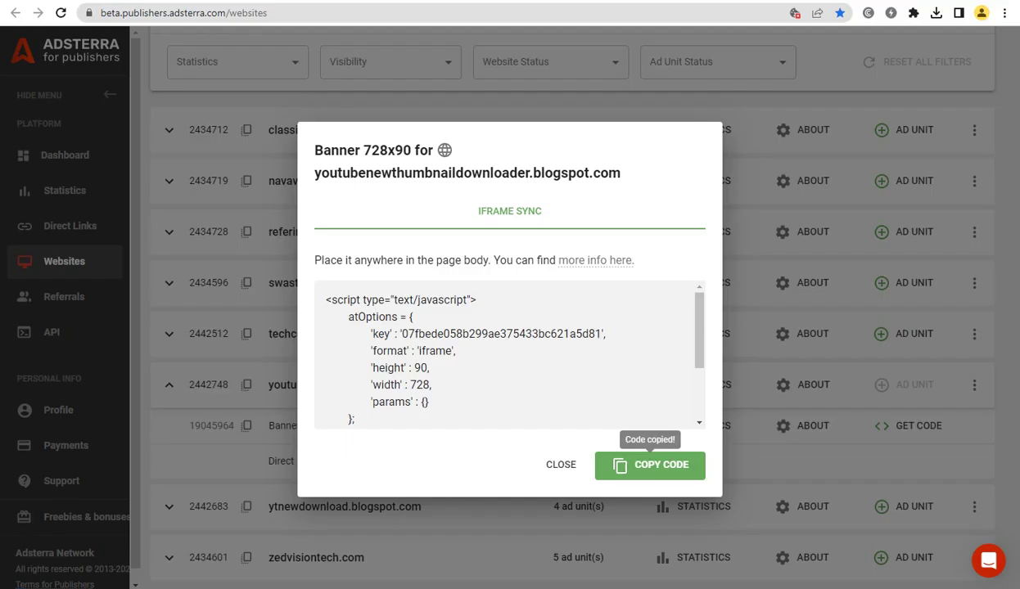
{"action": "left_click", "coordinate": [567, 467]}
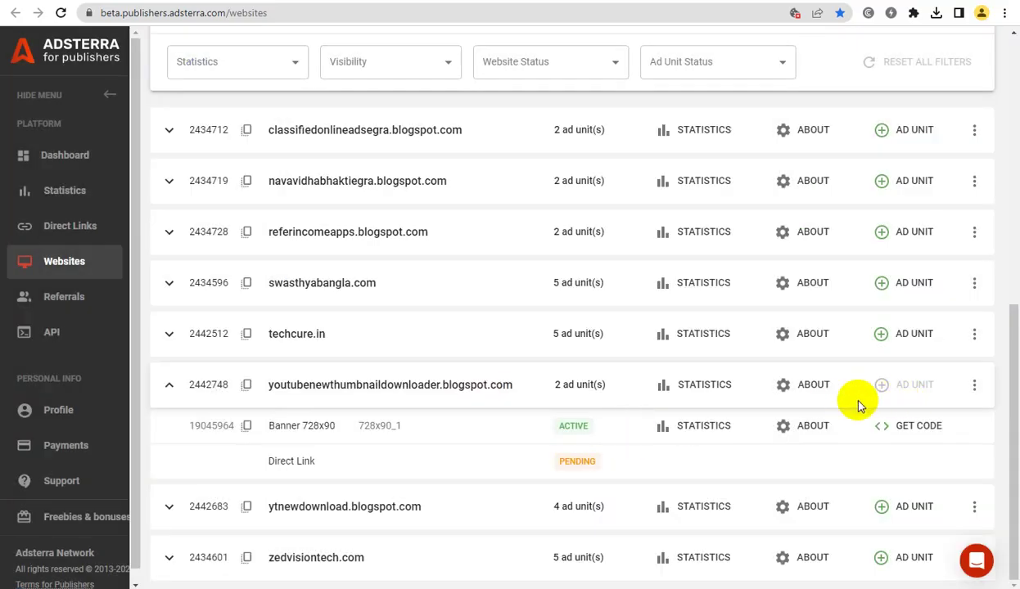
{"action": "left_click", "coordinate": [45, 64]}
{"action": "left_click", "coordinate": [61, 12]}
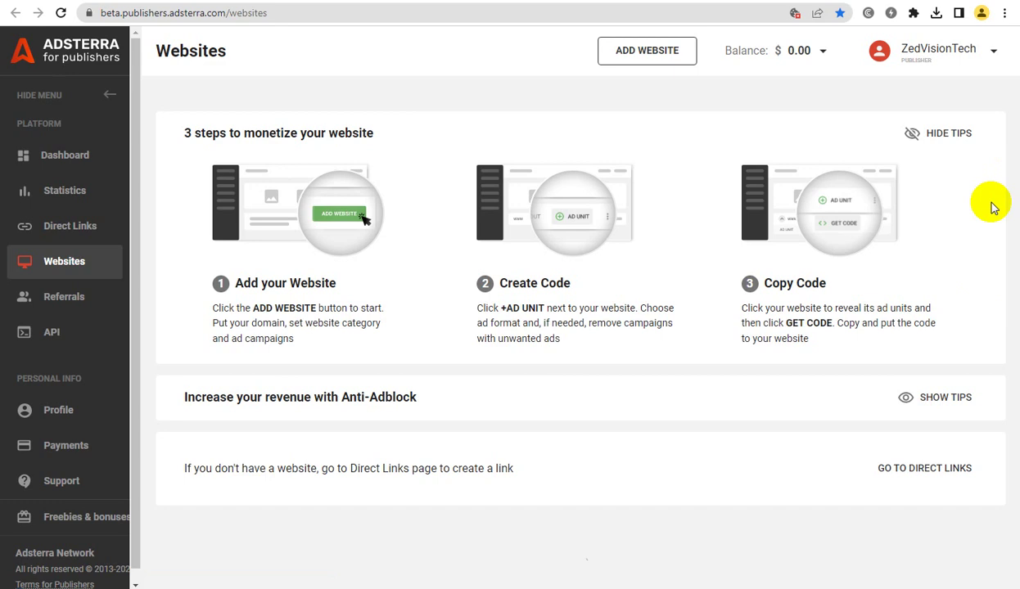
- Request a Native Banner ad unit for youtubenewthumbnaildownloader.blogspot.com without removing any ad campaigns, and dismiss the approval notice
{"action": "left_click_drag", "start_coordinate": [1011, 246], "coordinate": [1012, 500]}
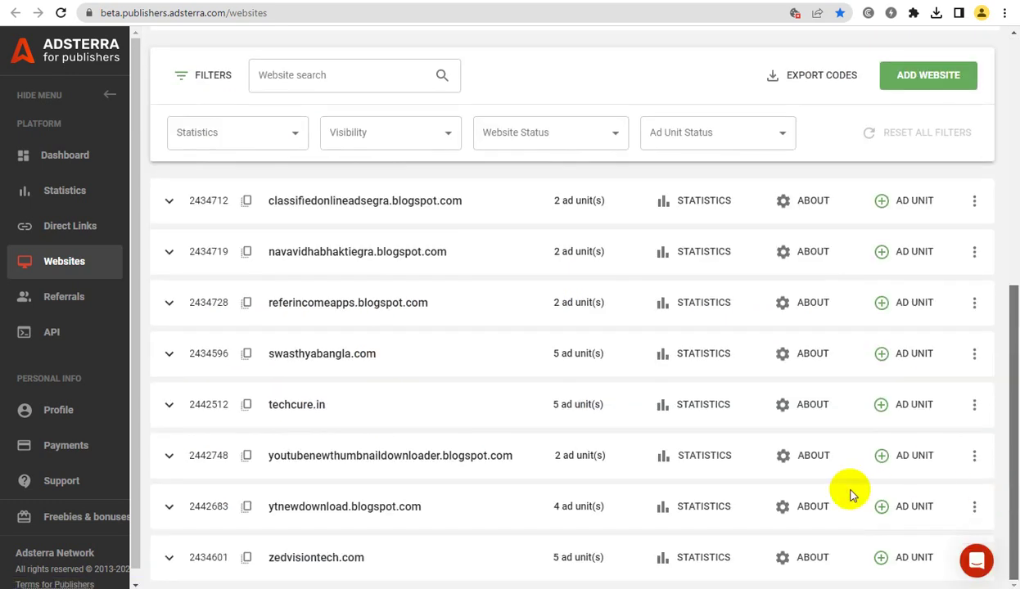
{"action": "left_click", "coordinate": [907, 457]}
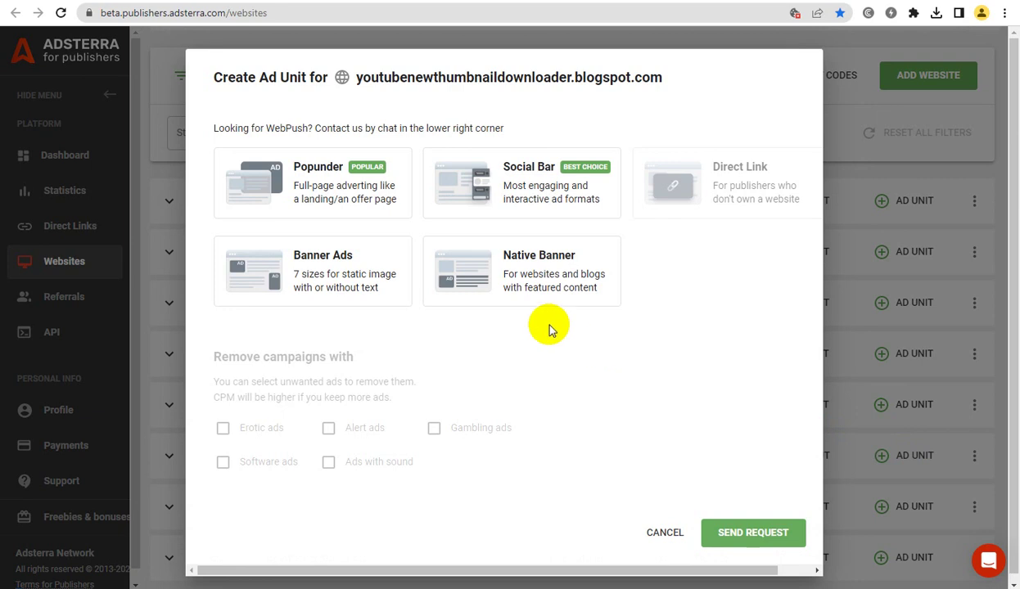
{"action": "left_click", "coordinate": [538, 268]}
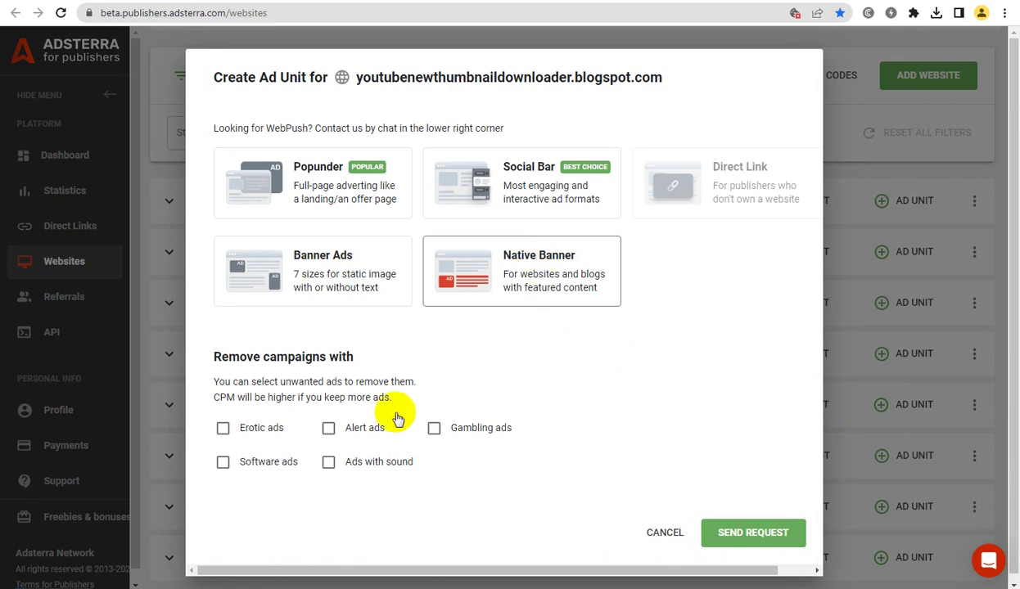
{"action": "left_click", "coordinate": [741, 533]}
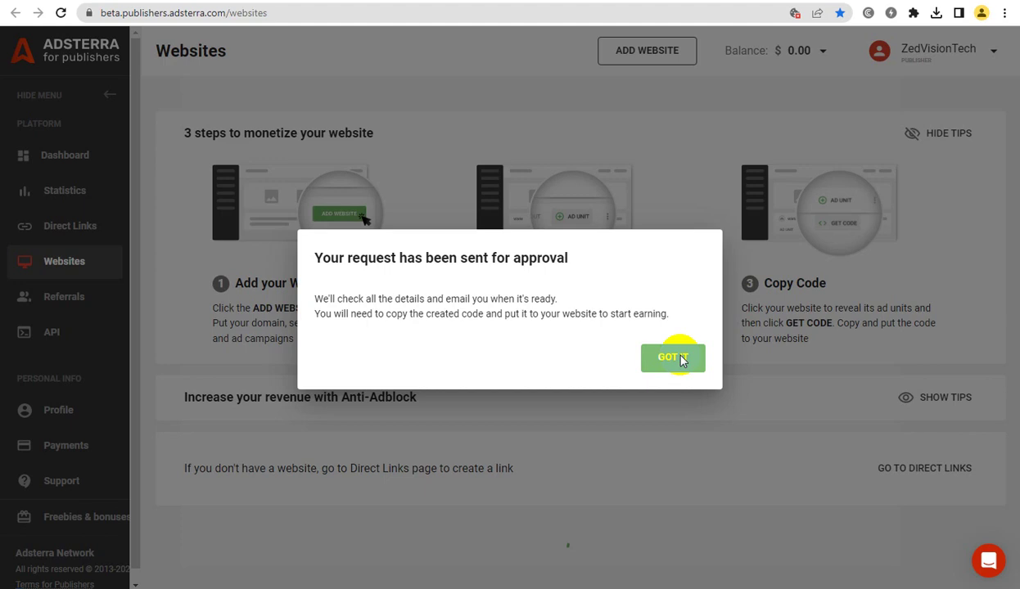
{"action": "left_click", "coordinate": [673, 358]}
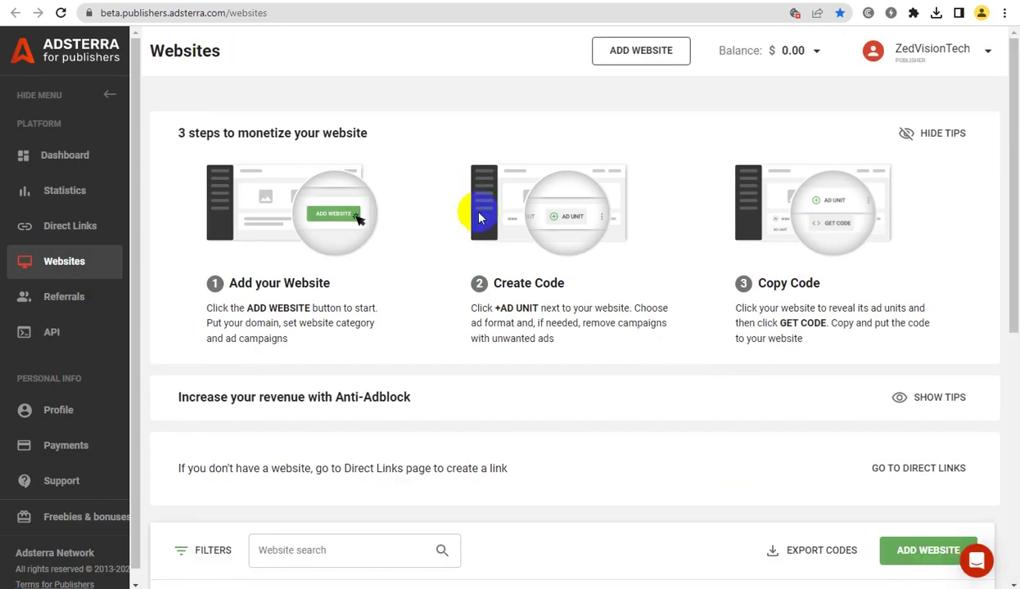
- Expand the ad units of youtubenewthumbnaildownloader.blogspot.com and copy the URL of its Direct Link unit
{"action": "left_click_drag", "start_coordinate": [1013, 163], "coordinate": [1004, 414]}
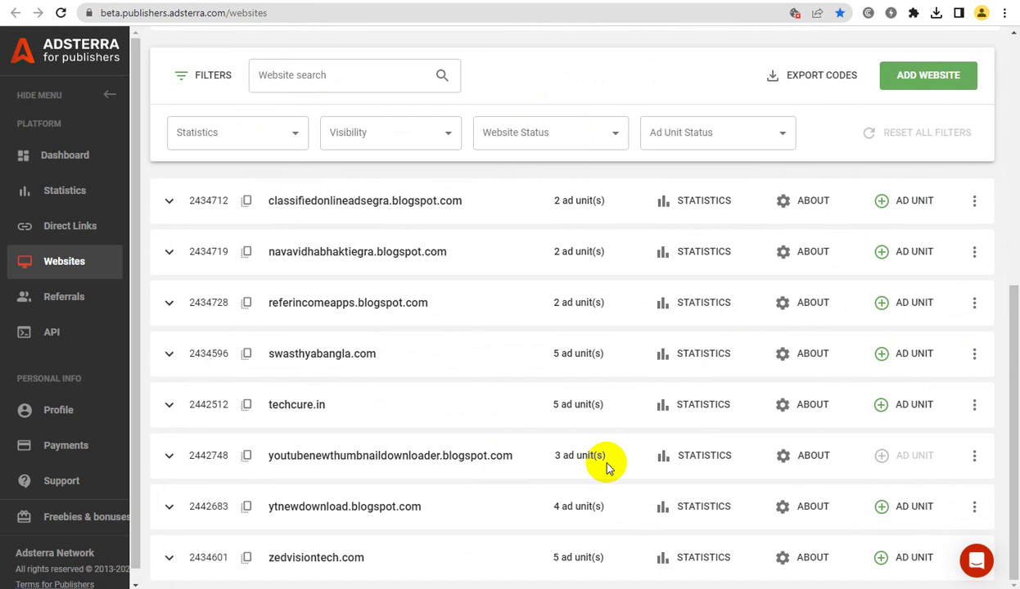
{"action": "left_click", "coordinate": [556, 457]}
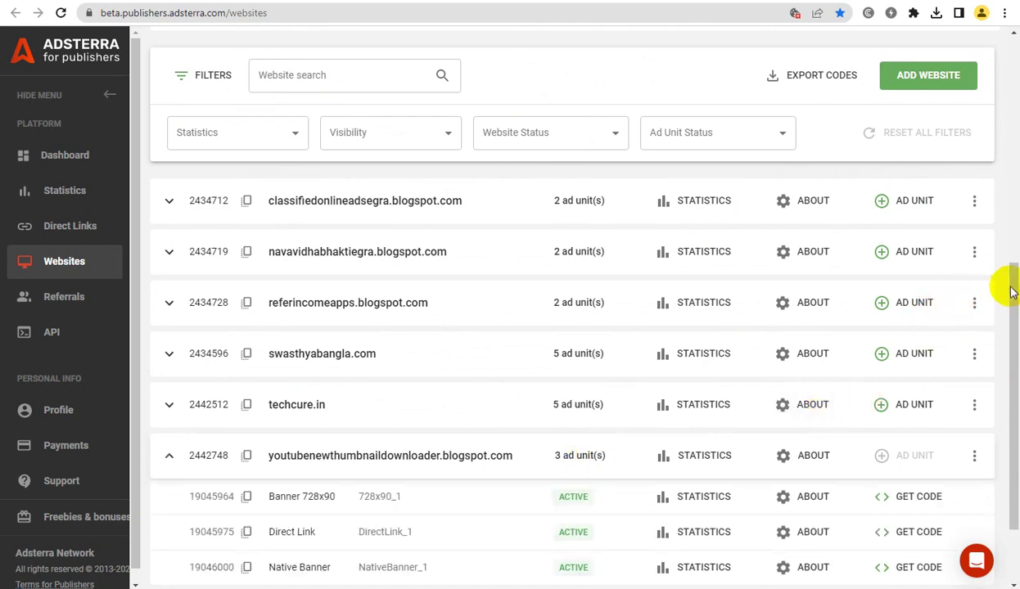
{"action": "left_click_drag", "start_coordinate": [1012, 287], "coordinate": [1011, 344]}
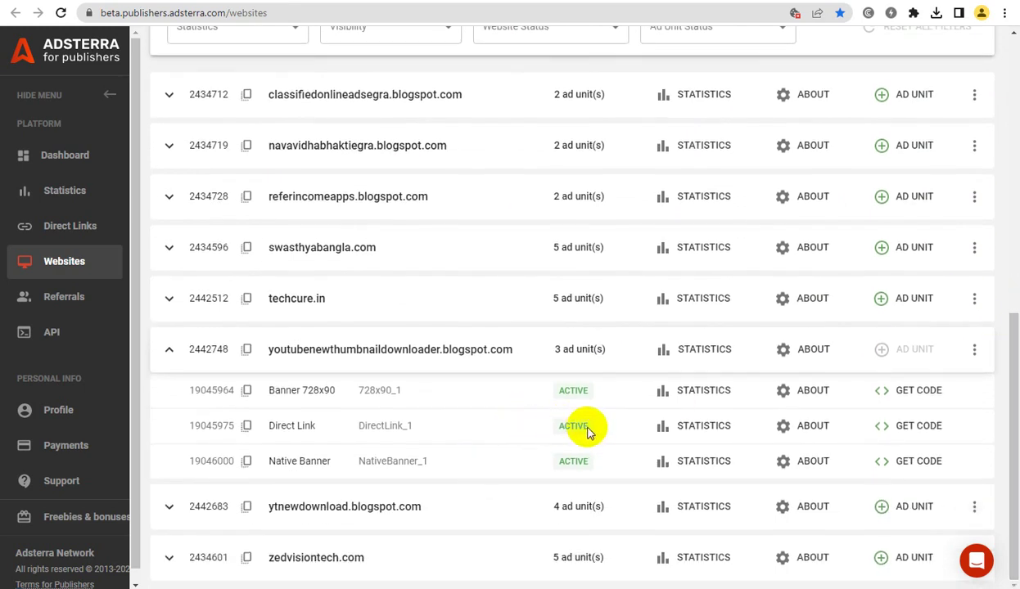
{"action": "left_click", "coordinate": [907, 429]}
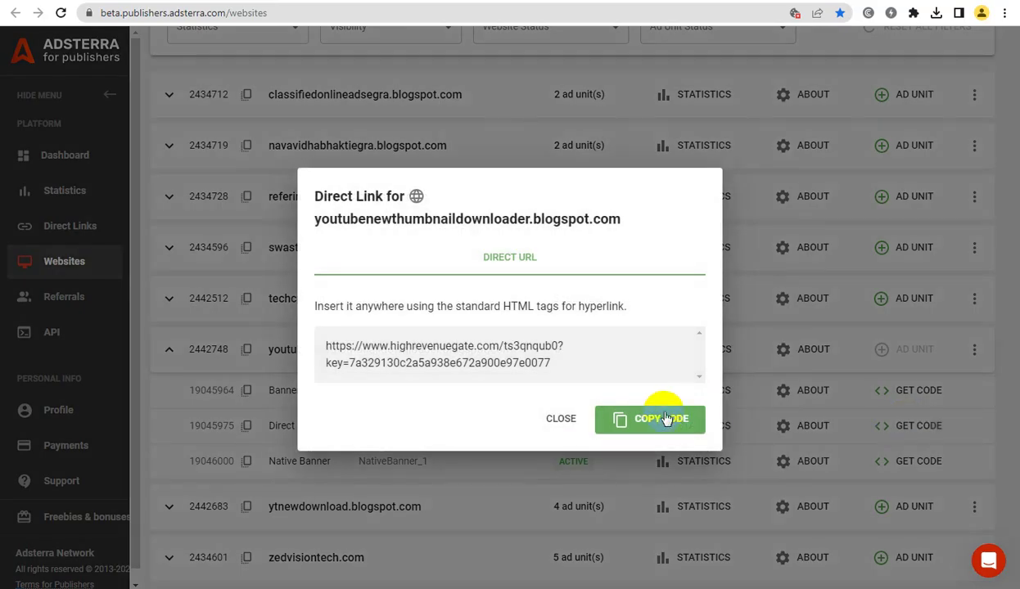
{"action": "left_click", "coordinate": [660, 422]}
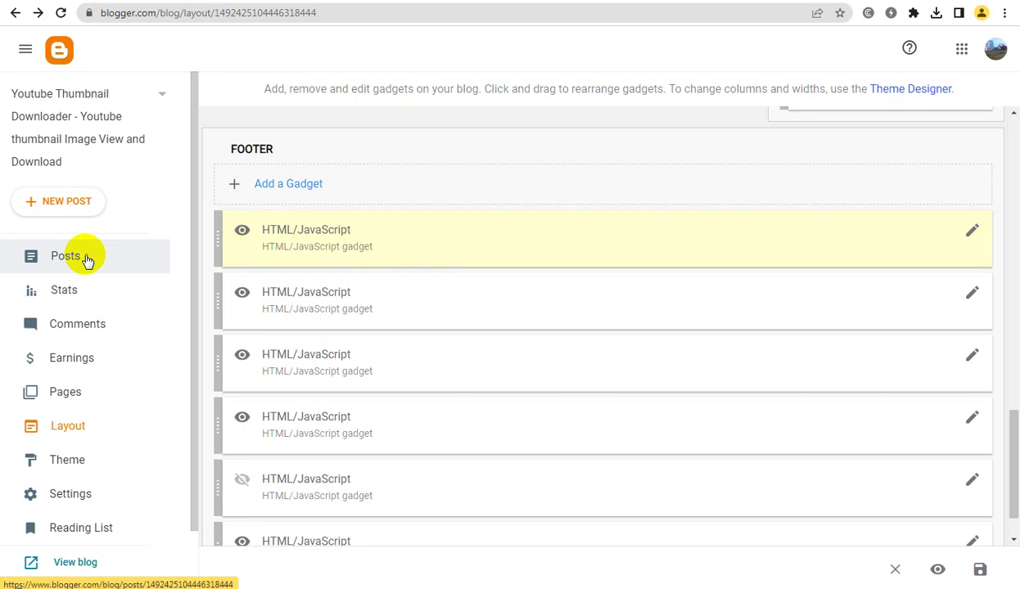
- In Blogger, save the layout and open the blog's list of posts
{"action": "left_click", "coordinate": [980, 568]}
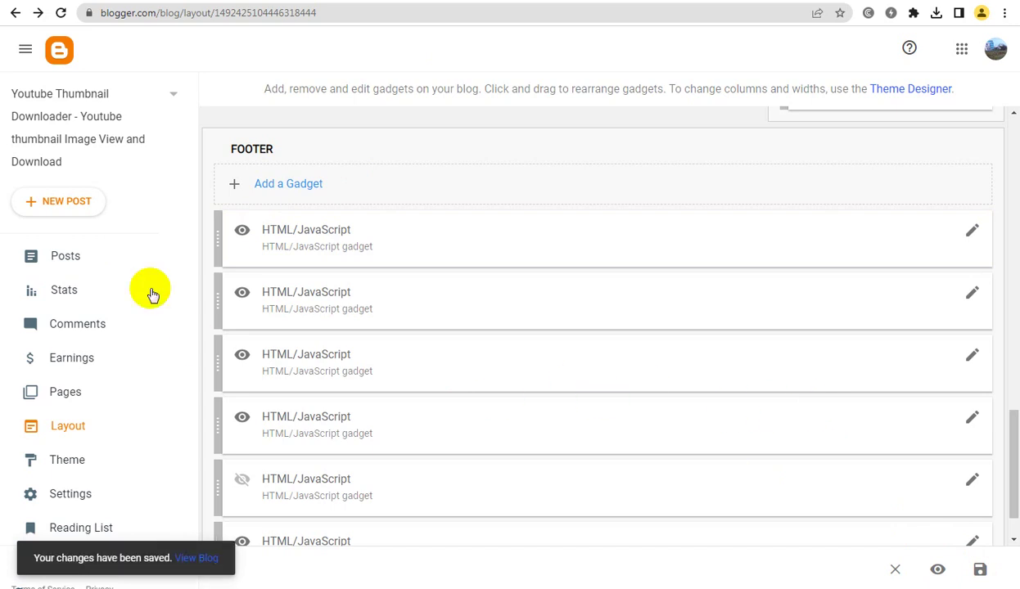
{"action": "left_click", "coordinate": [88, 249]}
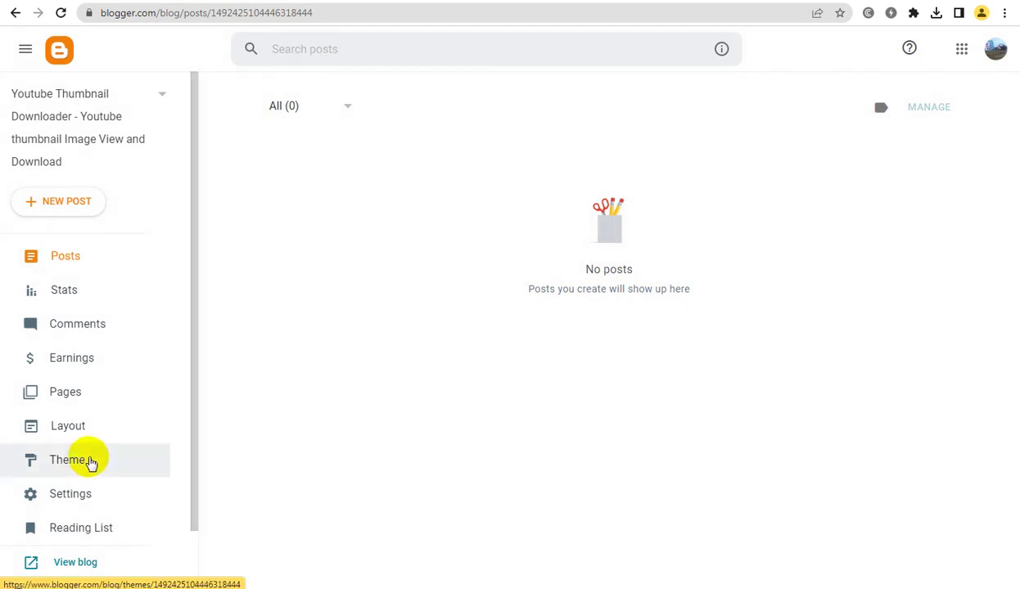
{"action": "left_click", "coordinate": [86, 258]}
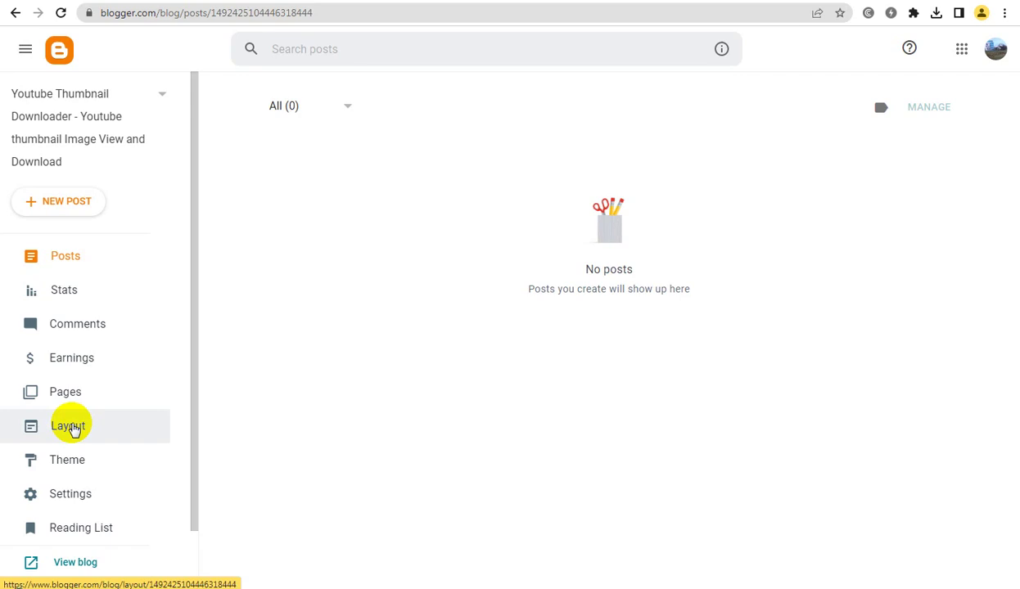
- Return to the layout, review the content of the visible third Billboard HTML/JavaScript gadget, and close it without changes
{"action": "left_click", "coordinate": [71, 428]}
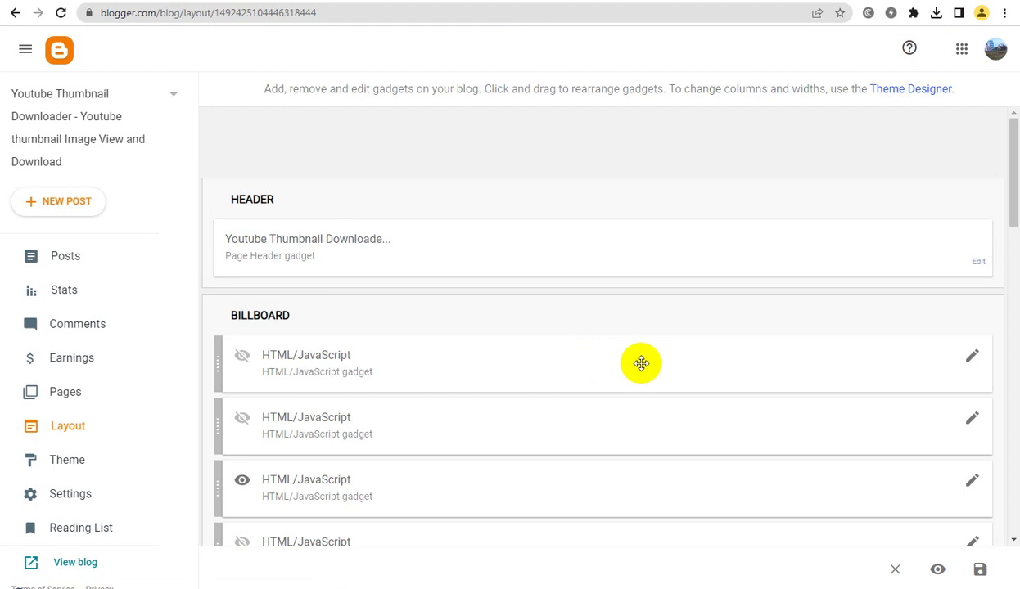
{"action": "left_click_drag", "start_coordinate": [1013, 192], "coordinate": [1013, 248]}
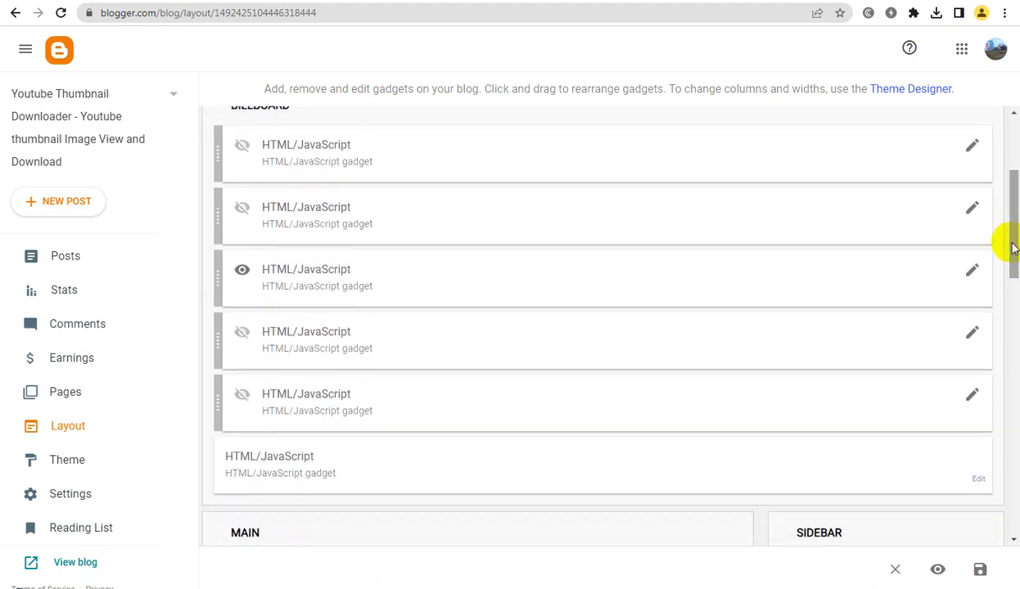
{"action": "left_click", "coordinate": [972, 271]}
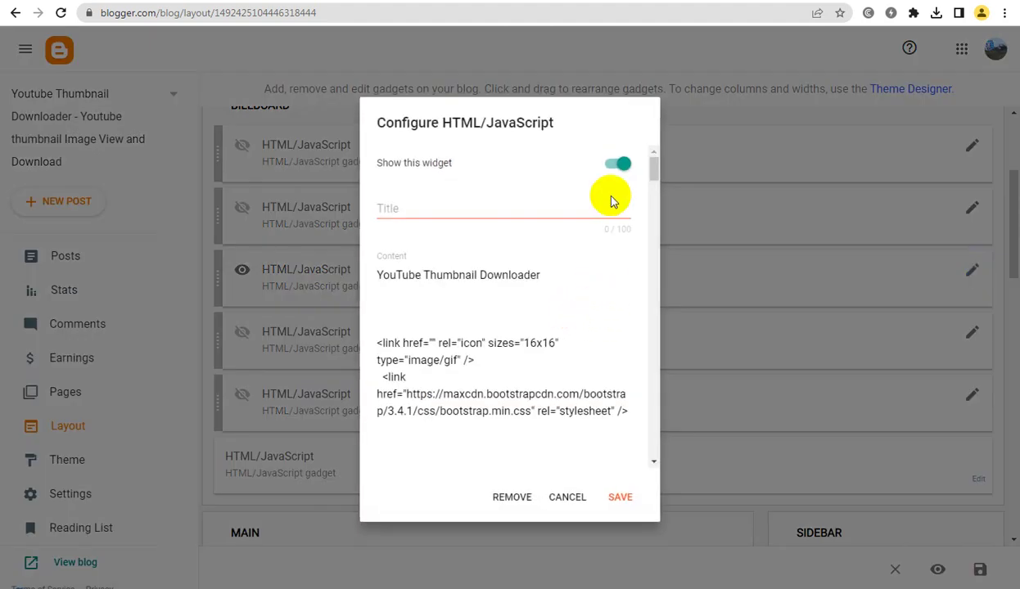
{"action": "left_click", "coordinate": [560, 496]}
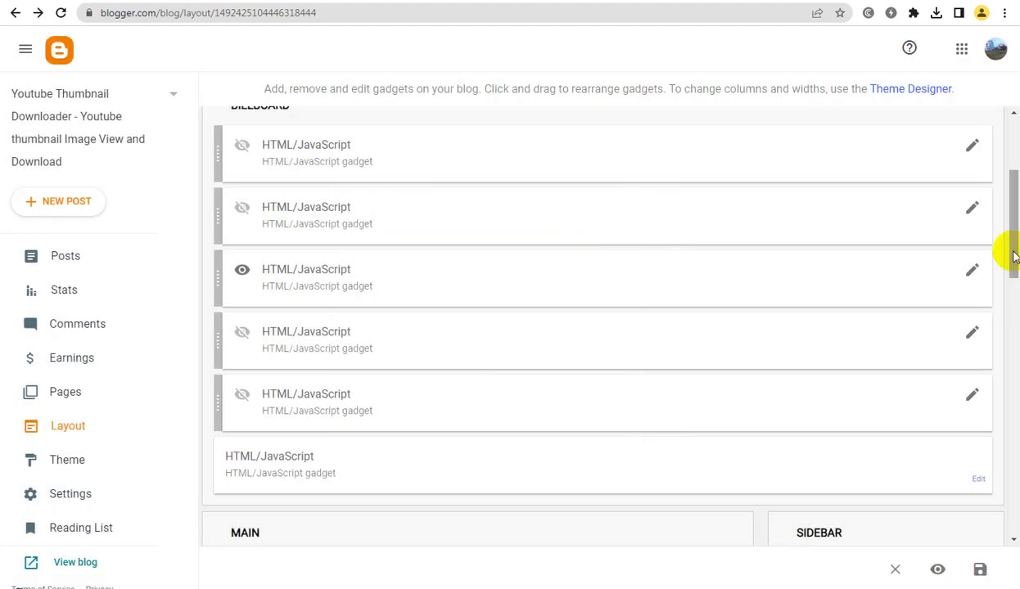
- Remove the Featured Post gadget from the layout's Sidebar section
{"action": "left_click", "coordinate": [1012, 294]}
{"action": "left_click_drag", "start_coordinate": [1013, 295], "coordinate": [1008, 397]}
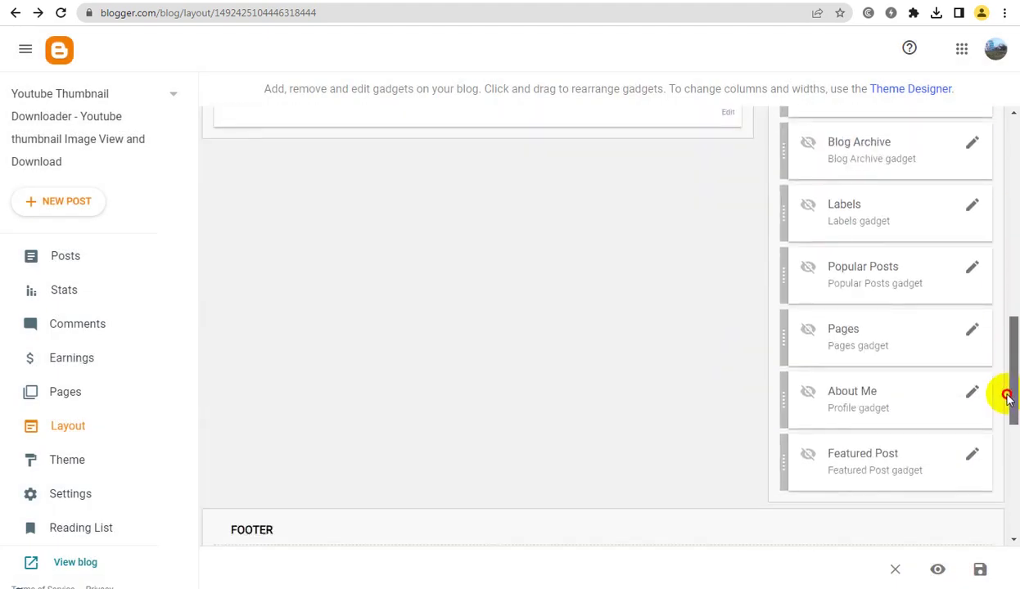
{"action": "left_click", "coordinate": [973, 456]}
{"action": "left_click", "coordinate": [502, 440]}
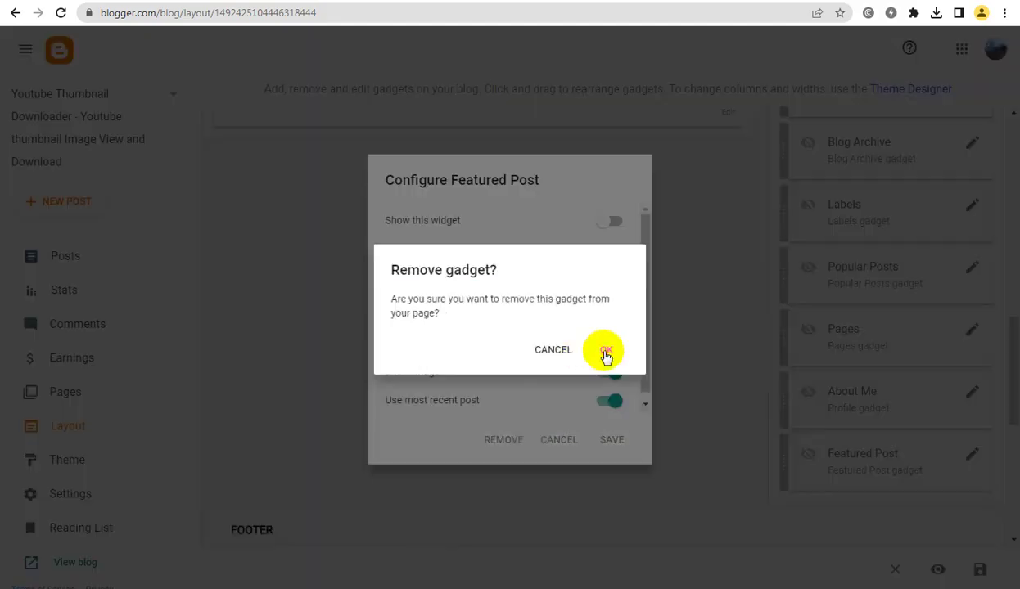
{"action": "left_click", "coordinate": [605, 352]}
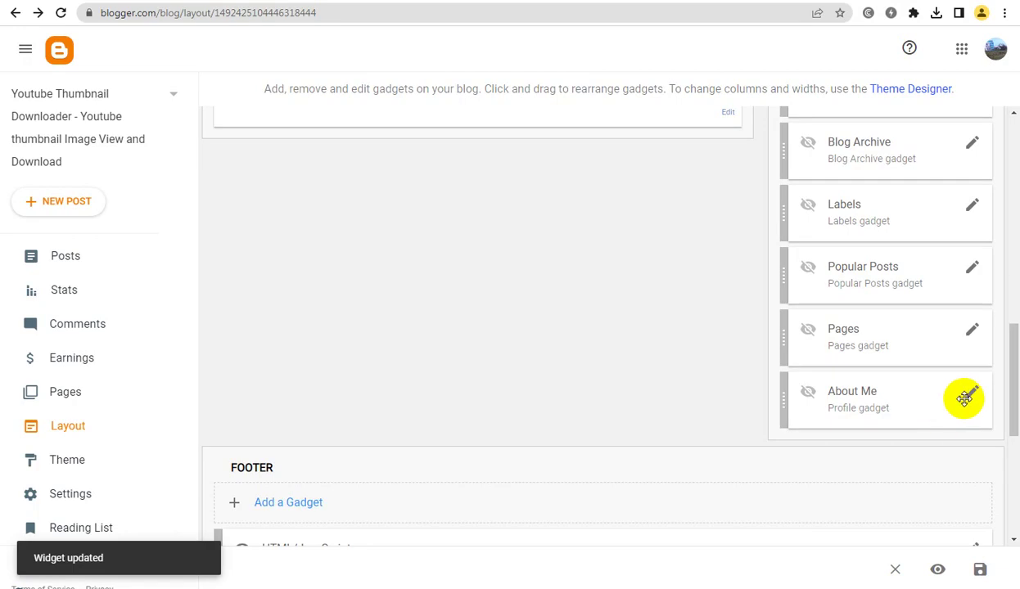
- Remove the About Me profile gadget and the Pages gadget from the Sidebar section
{"action": "left_click", "coordinate": [971, 397]}
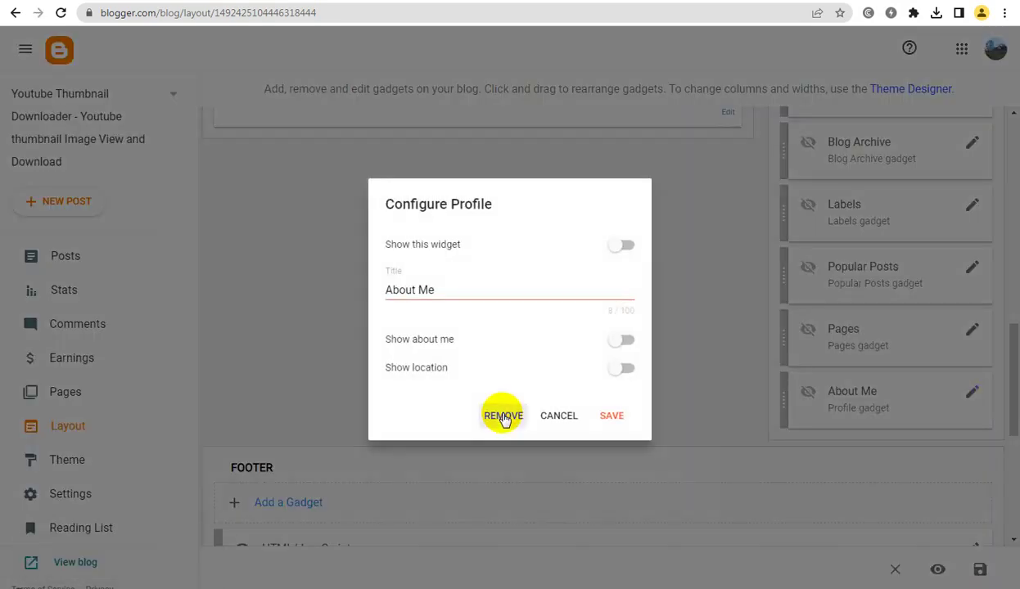
{"action": "left_click", "coordinate": [503, 416]}
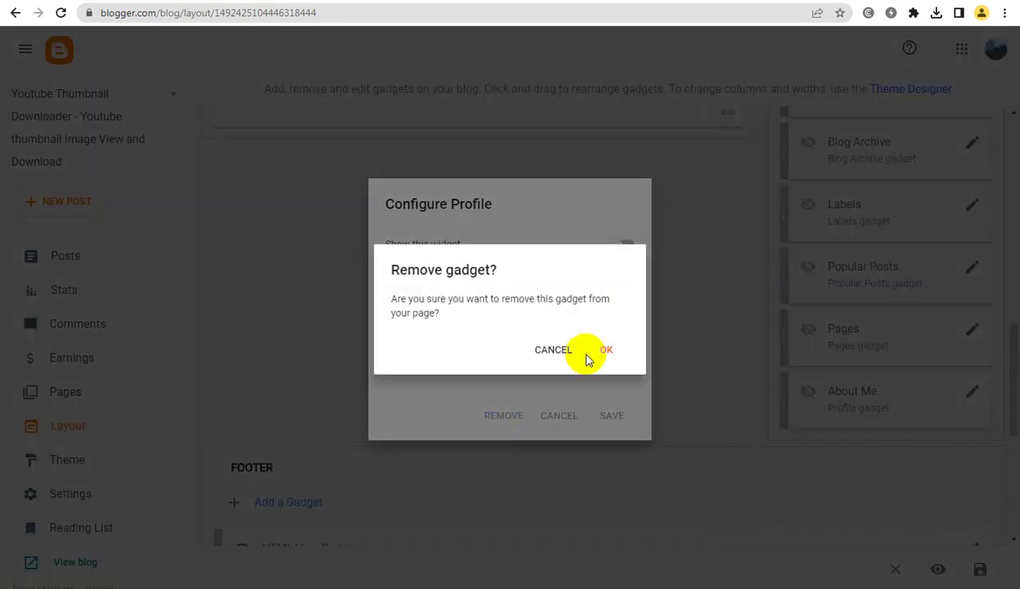
{"action": "left_click", "coordinate": [606, 350]}
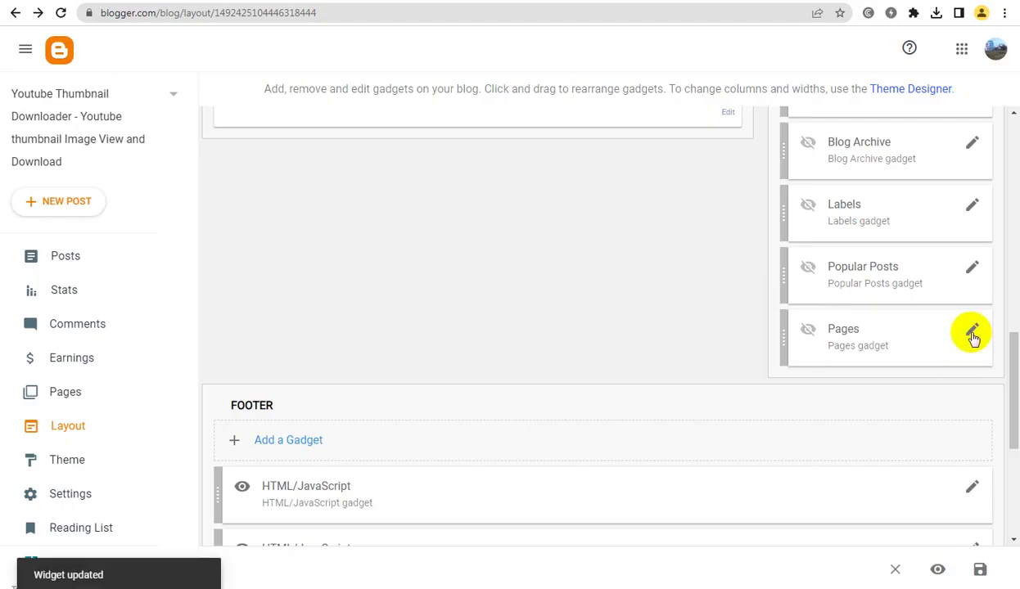
{"action": "left_click", "coordinate": [973, 332]}
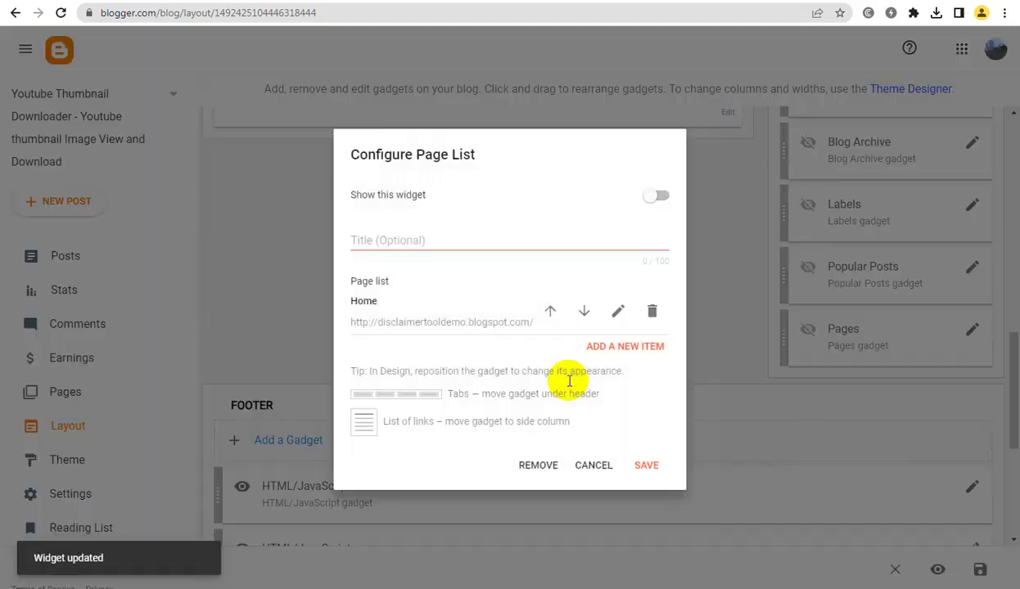
{"action": "left_click", "coordinate": [538, 465]}
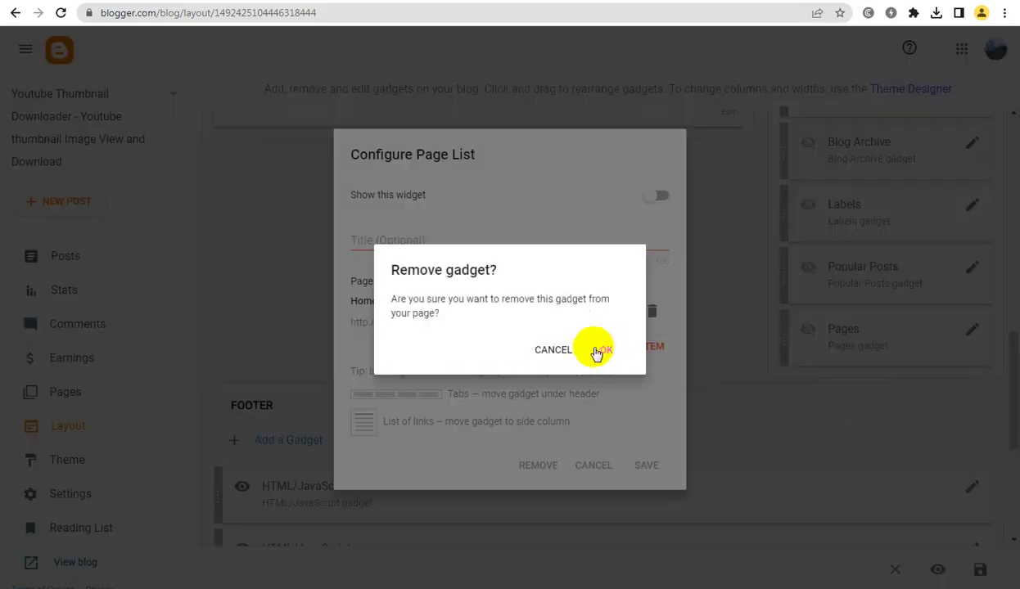
{"action": "left_click", "coordinate": [604, 349]}
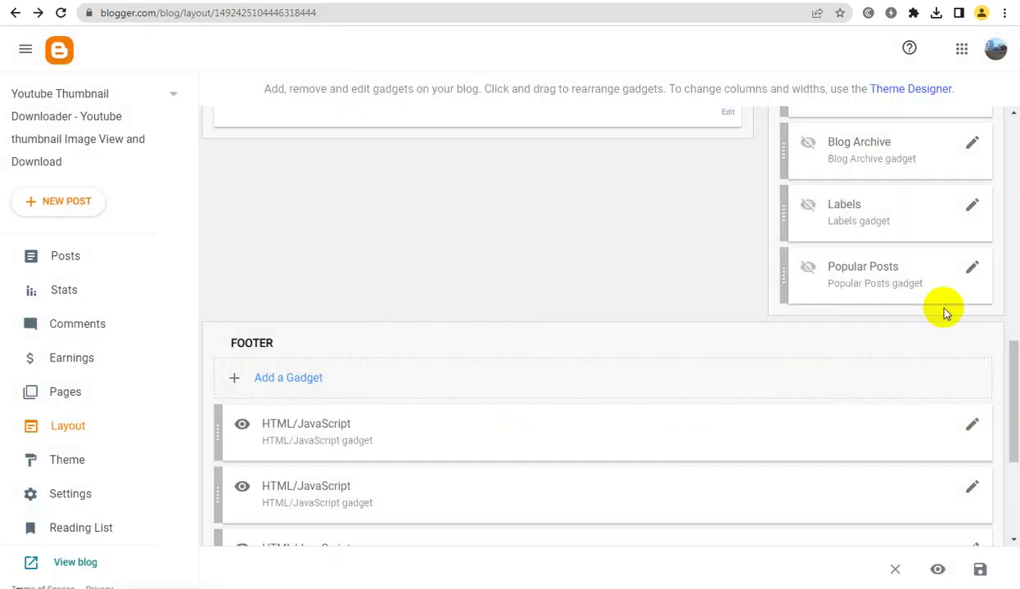
- Remove the Popular Posts gadget and the AdSense gadget directly above Blog Archive from the Sidebar section
{"action": "left_click", "coordinate": [971, 274]}
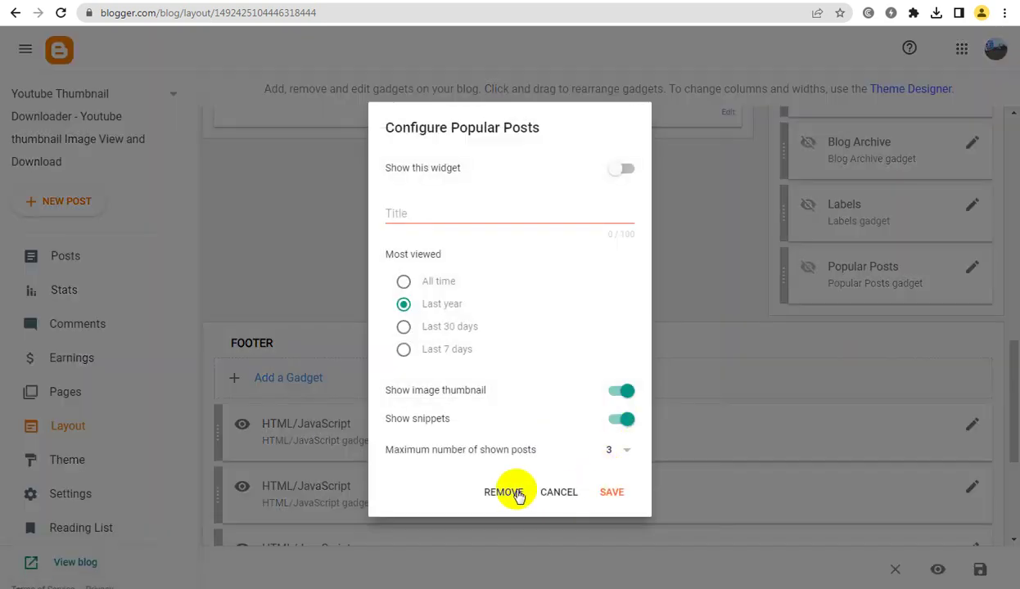
{"action": "left_click", "coordinate": [502, 494]}
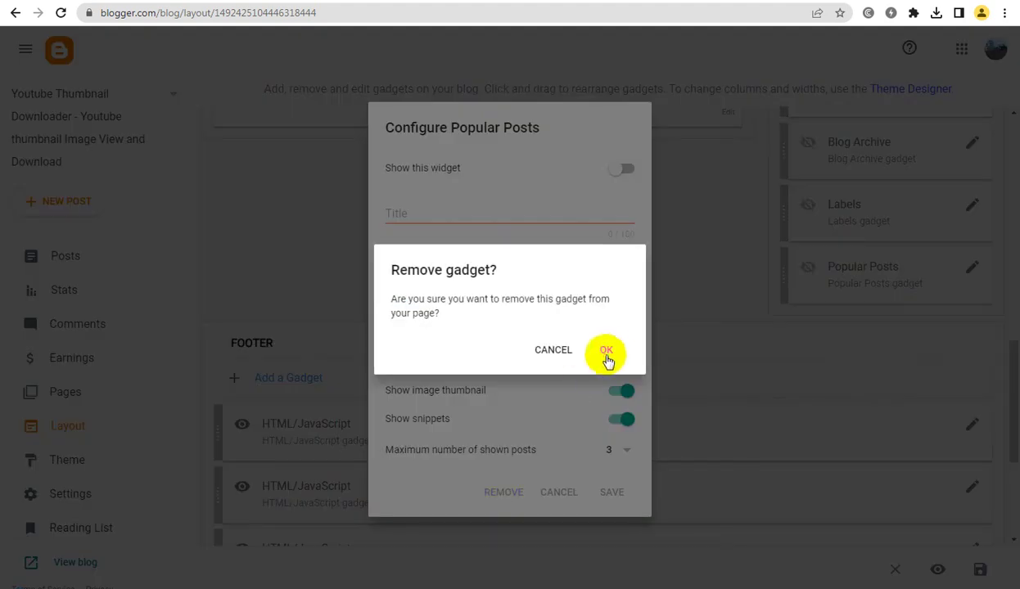
{"action": "left_click", "coordinate": [606, 351]}
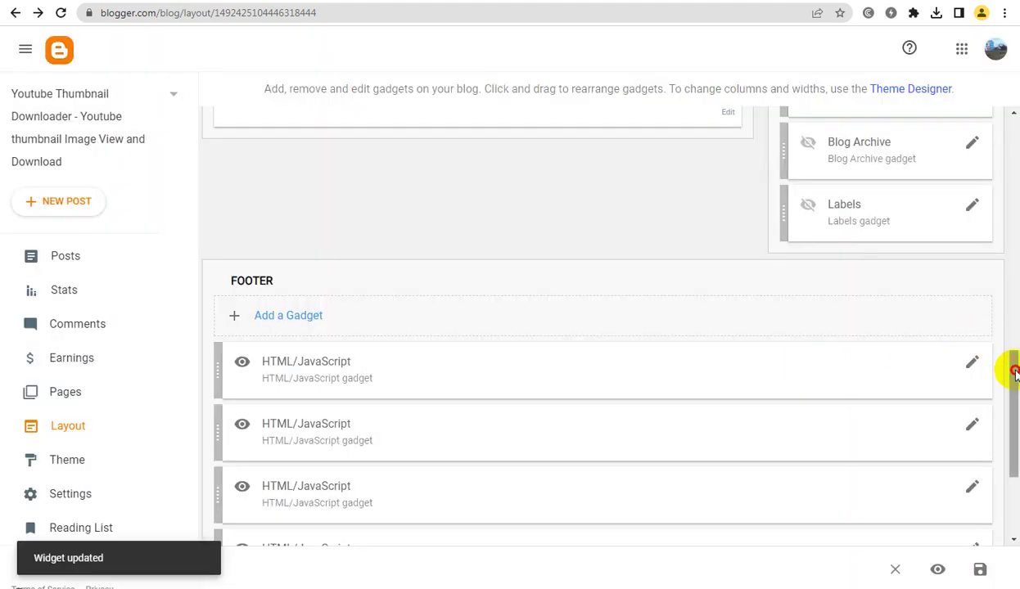
{"action": "left_click_drag", "start_coordinate": [1015, 368], "coordinate": [1015, 349]}
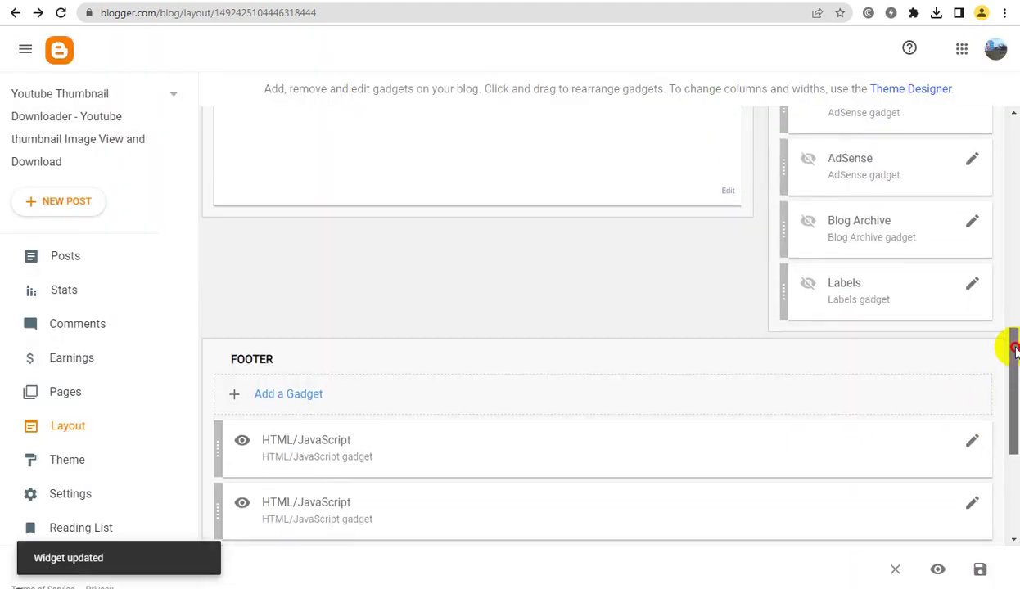
{"action": "left_click", "coordinate": [971, 163]}
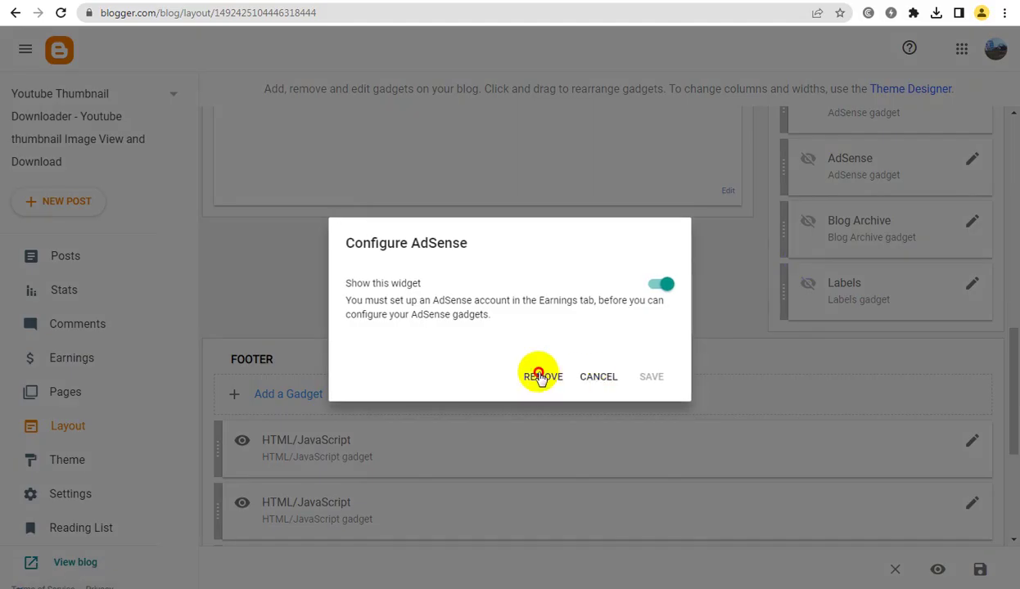
{"action": "left_click", "coordinate": [544, 375]}
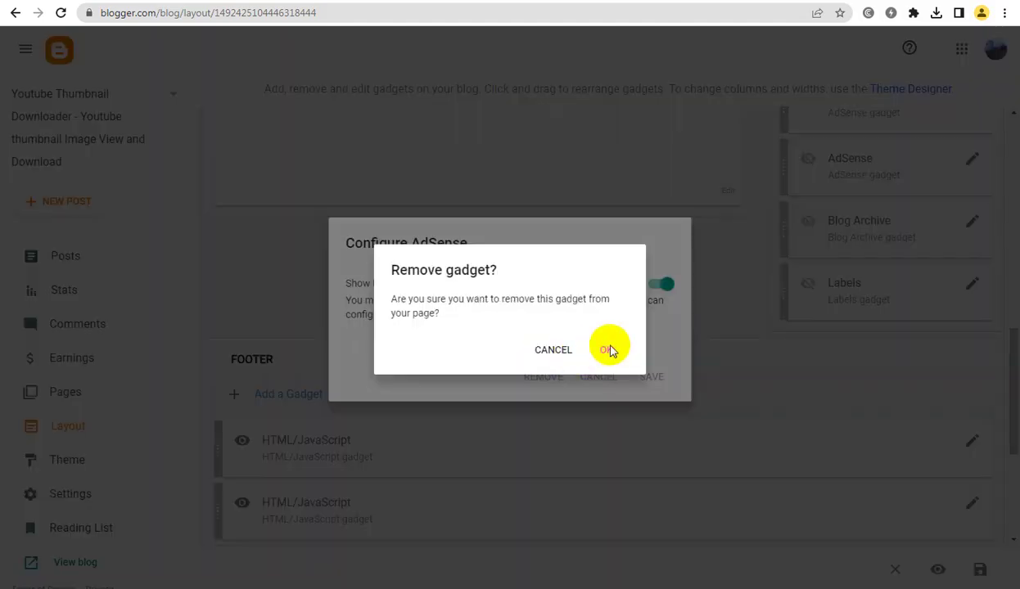
{"action": "left_click", "coordinate": [610, 351]}
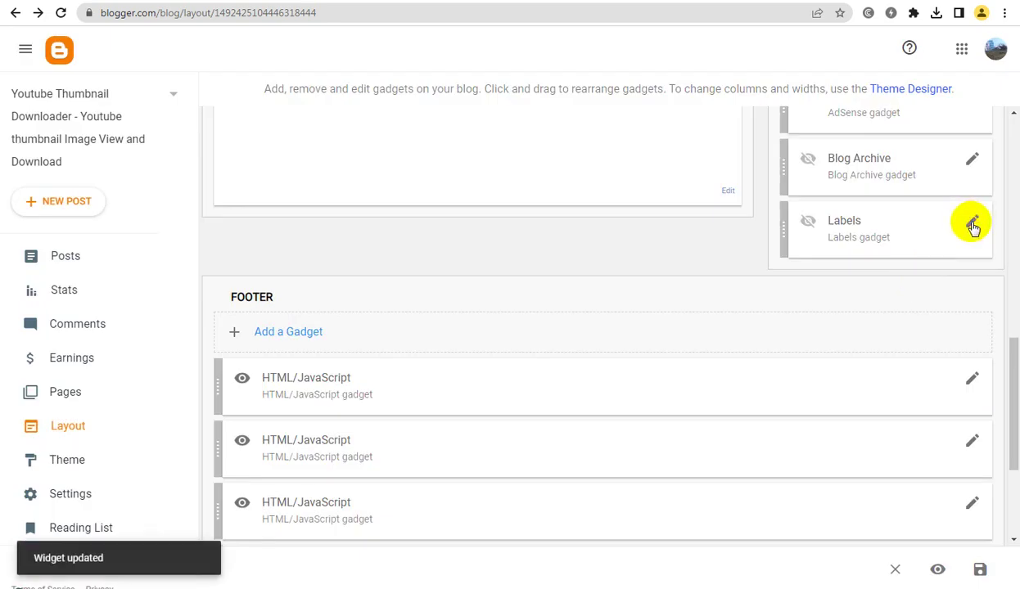
- Remove the Labels gadget and the Blog Archive gadget from the Sidebar section
{"action": "left_click", "coordinate": [972, 225]}
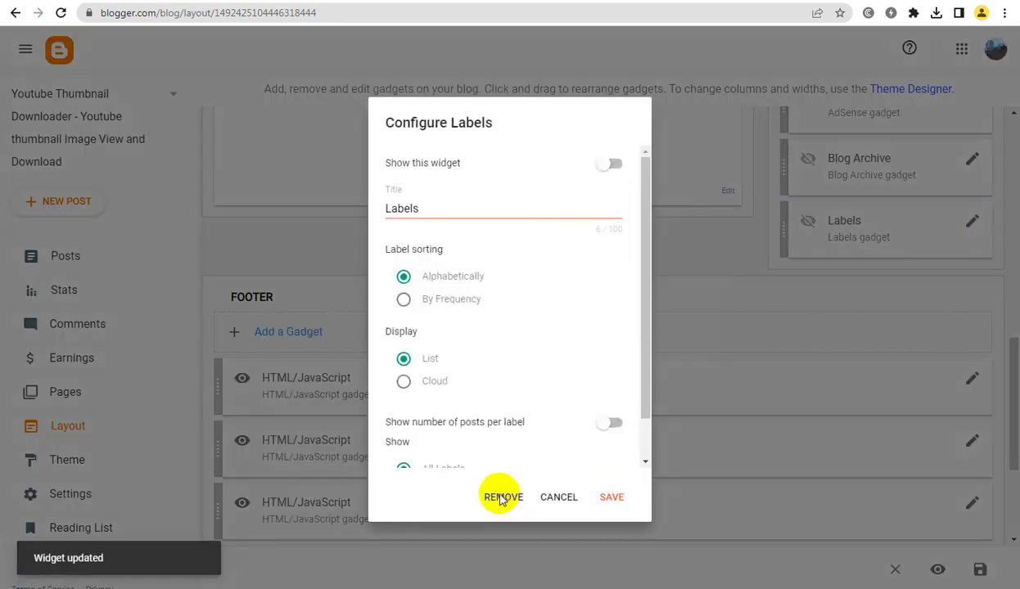
{"action": "left_click", "coordinate": [501, 497]}
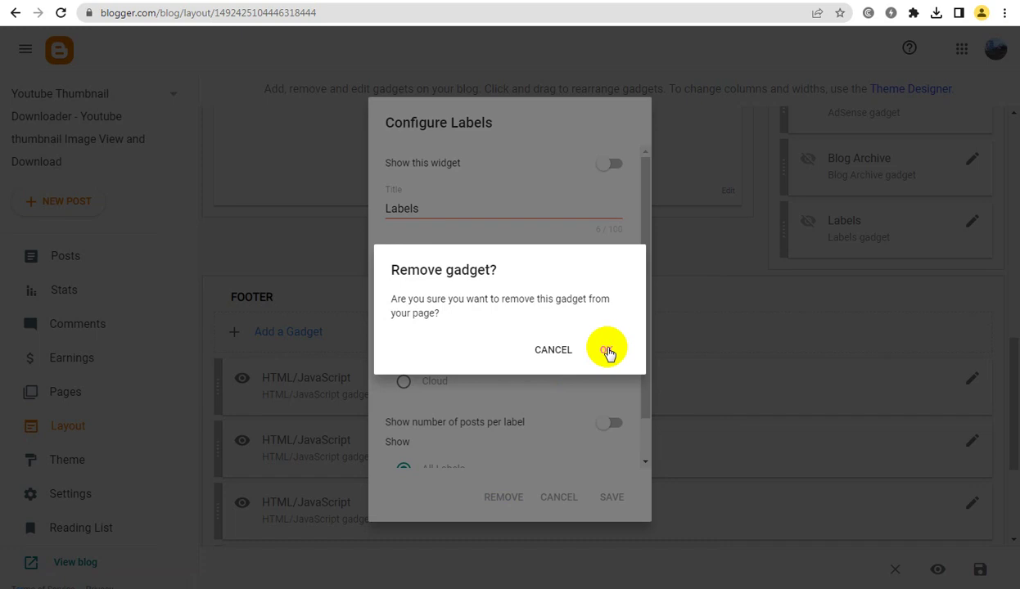
{"action": "left_click", "coordinate": [607, 350]}
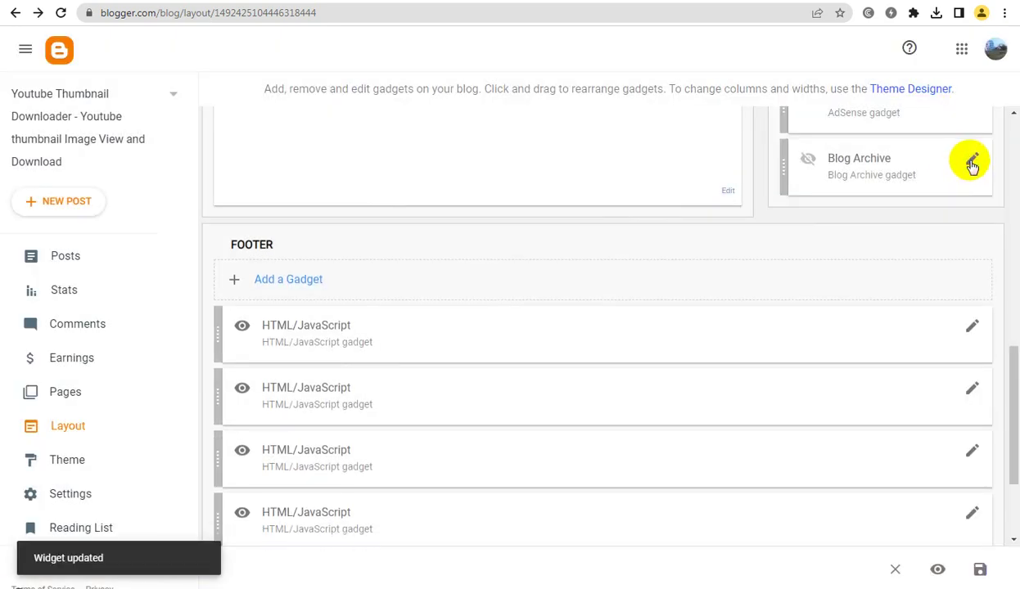
{"action": "left_click", "coordinate": [971, 163]}
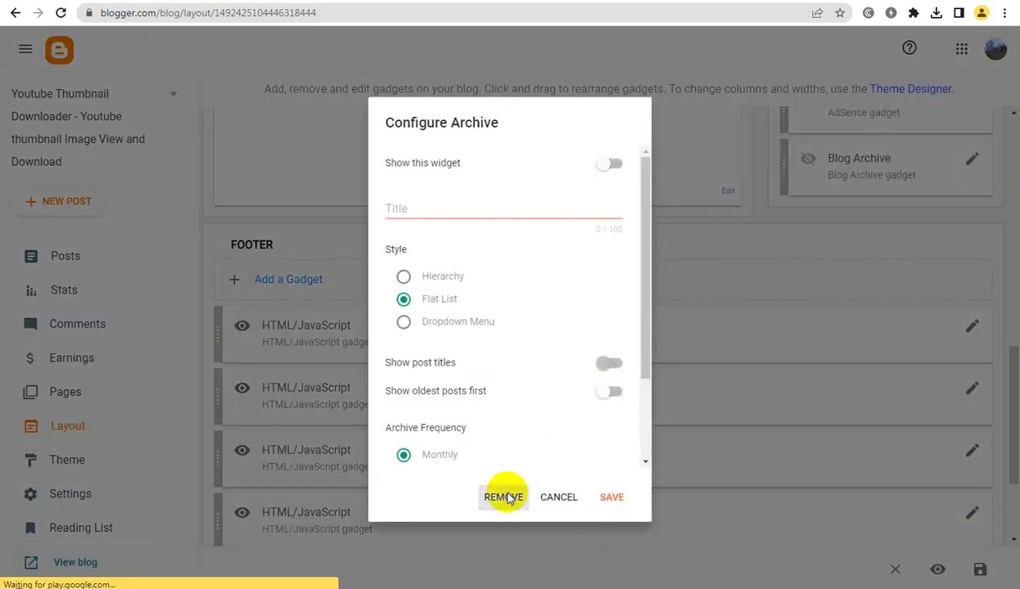
{"action": "left_click", "coordinate": [505, 497]}
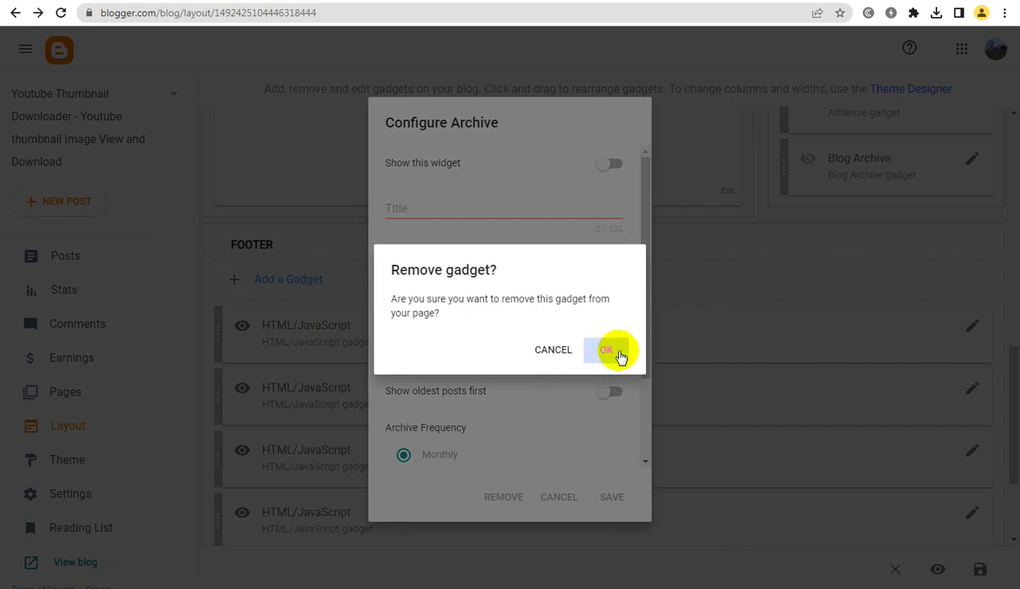
{"action": "left_click", "coordinate": [615, 352]}
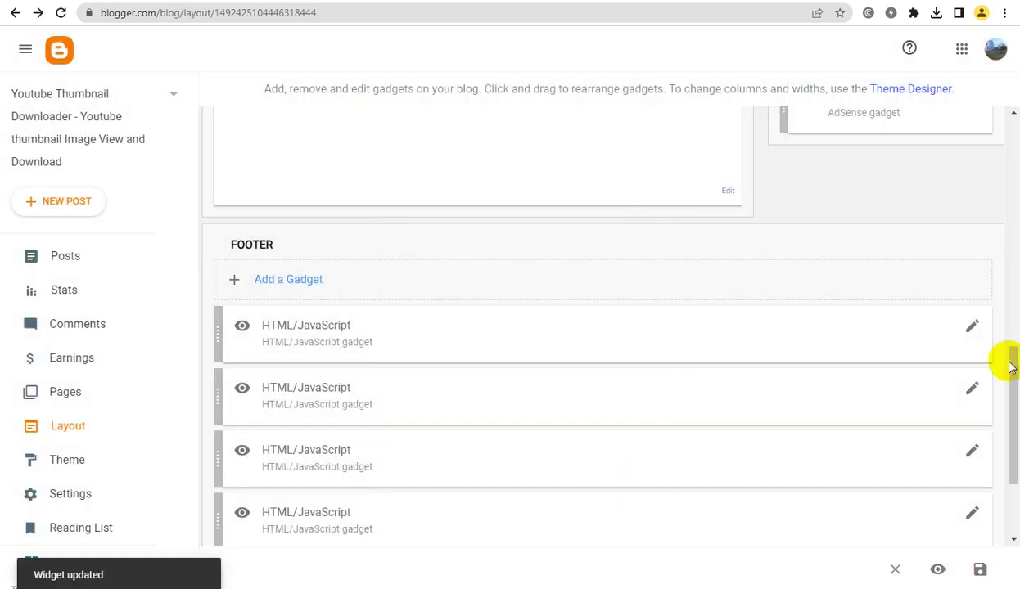
- Remove the last remaining AdSense gadget from the Sidebar section and save the layout
{"action": "scroll", "coordinate": [1010, 340], "scroll_direction": "up", "scroll_amount": 1}
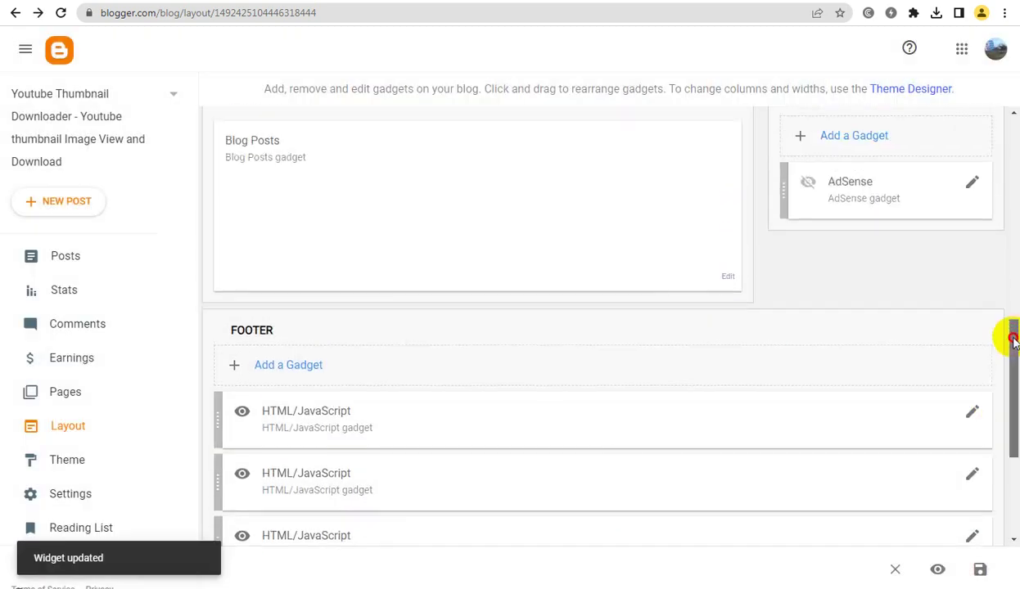
{"action": "left_click", "coordinate": [971, 183]}
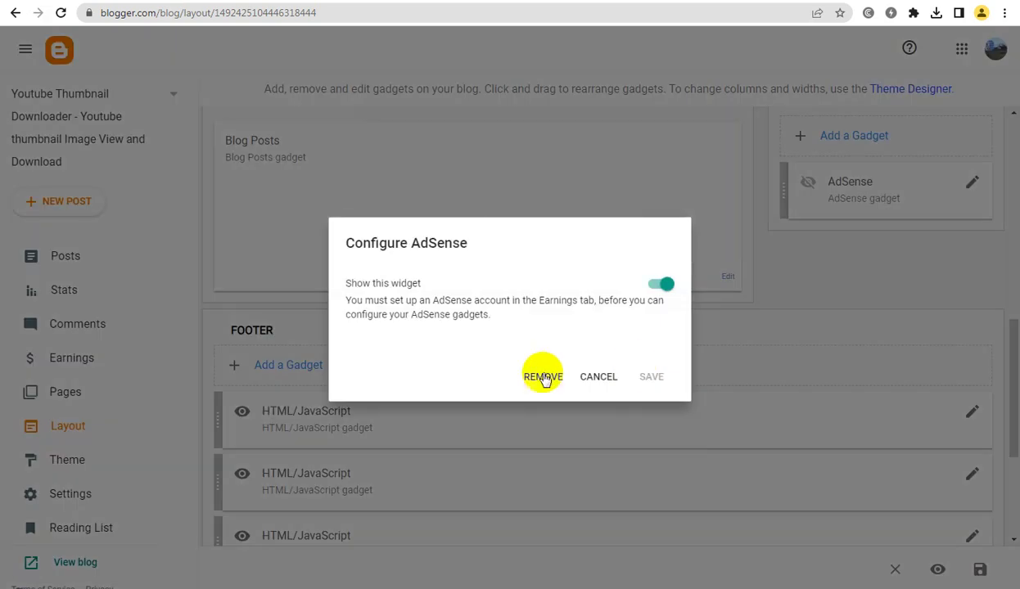
{"action": "left_click", "coordinate": [542, 377]}
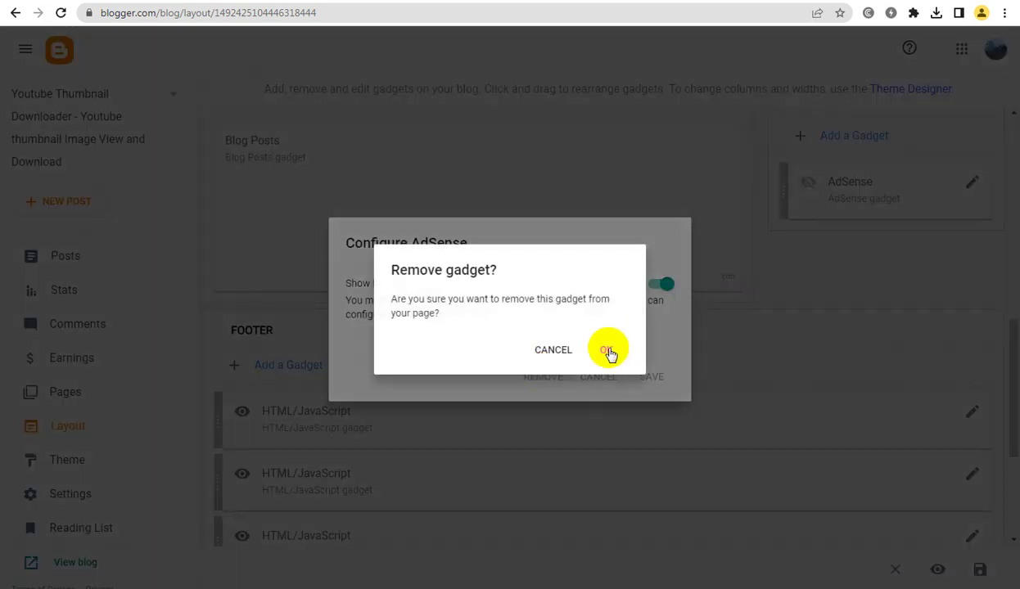
{"action": "left_click", "coordinate": [608, 350]}
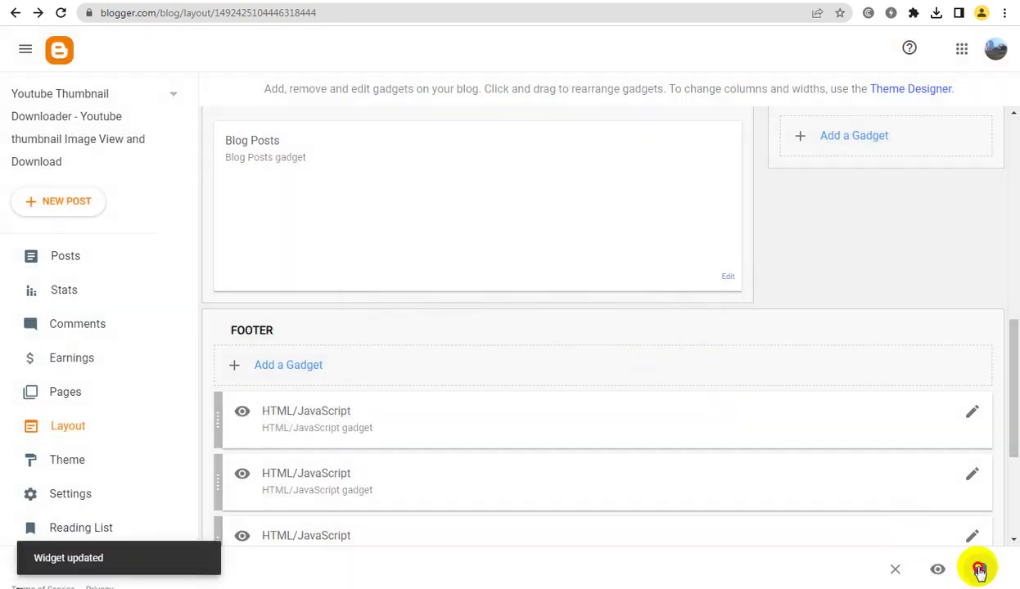
{"action": "left_click", "coordinate": [970, 569]}
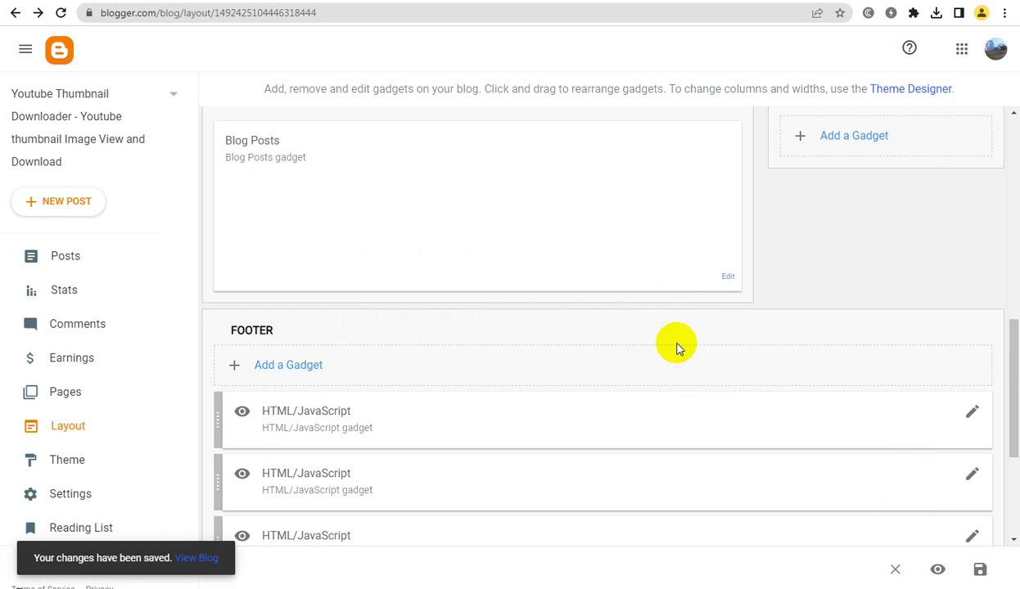
- Switch to the live blog, reload it, and check the ad banners in the content area and above the footer links
{"action": "left_click", "coordinate": [540, 2]}
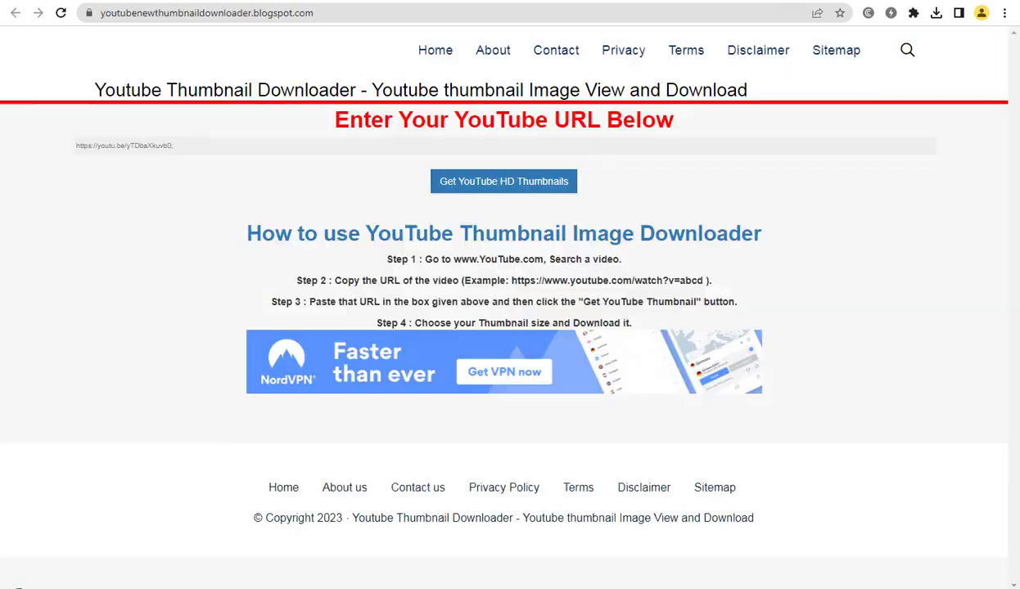
{"action": "left_click", "coordinate": [61, 12]}
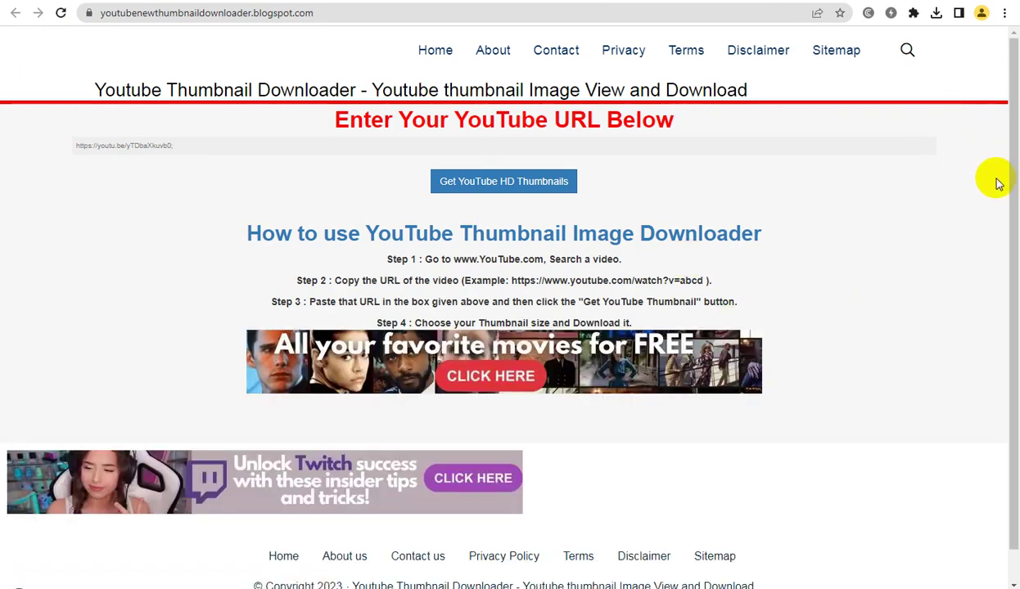
{"action": "left_click_drag", "start_coordinate": [1008, 160], "coordinate": [980, 340]}
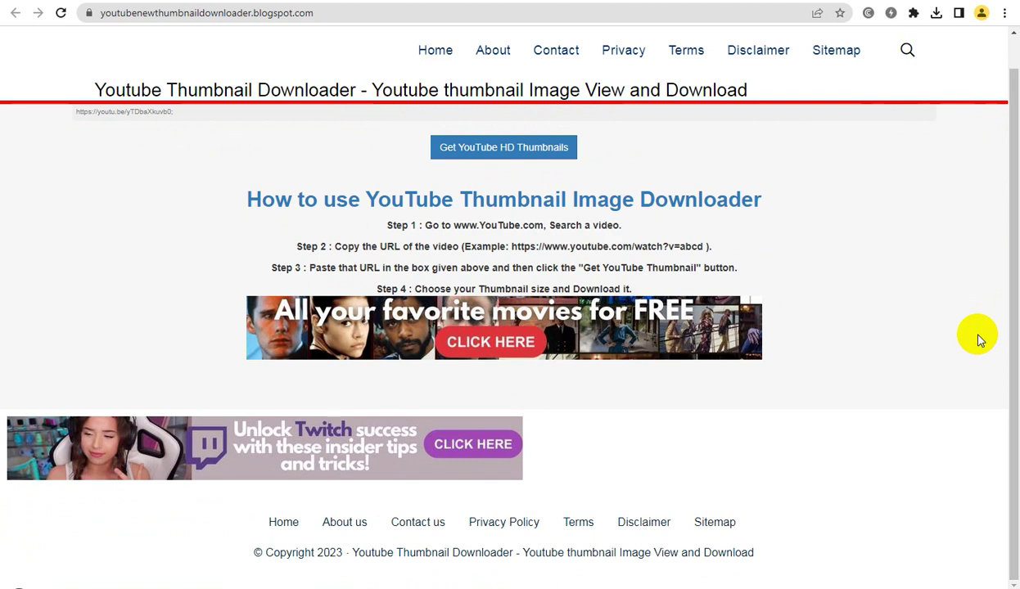